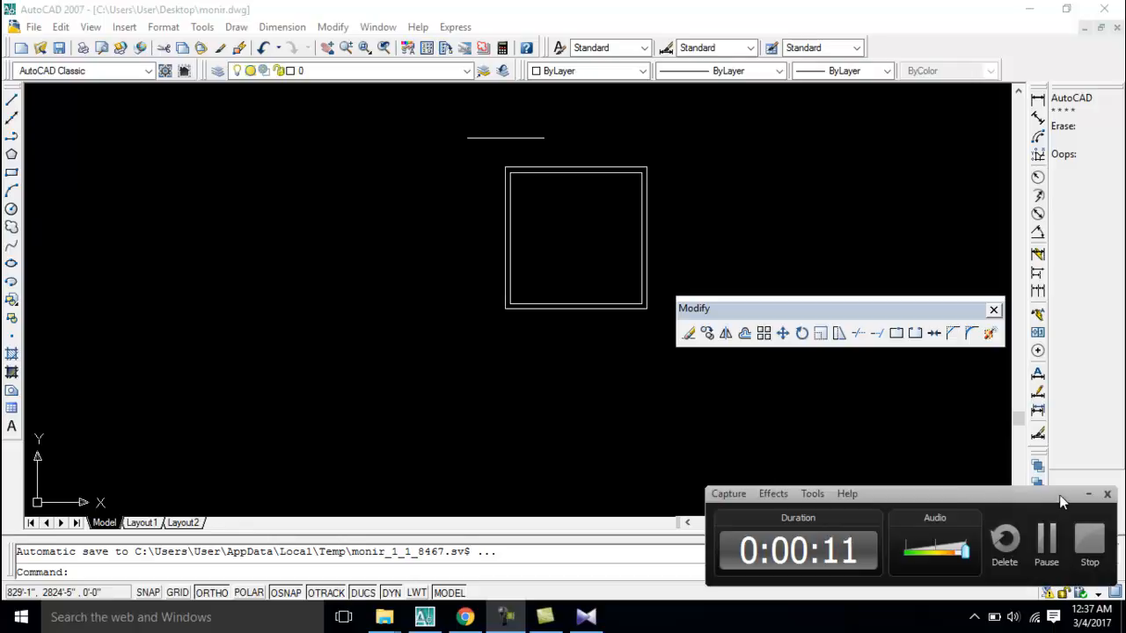
# - Move the floating Modify toolbar to a new place beside the double-line square
pyautogui.click(1088, 495)
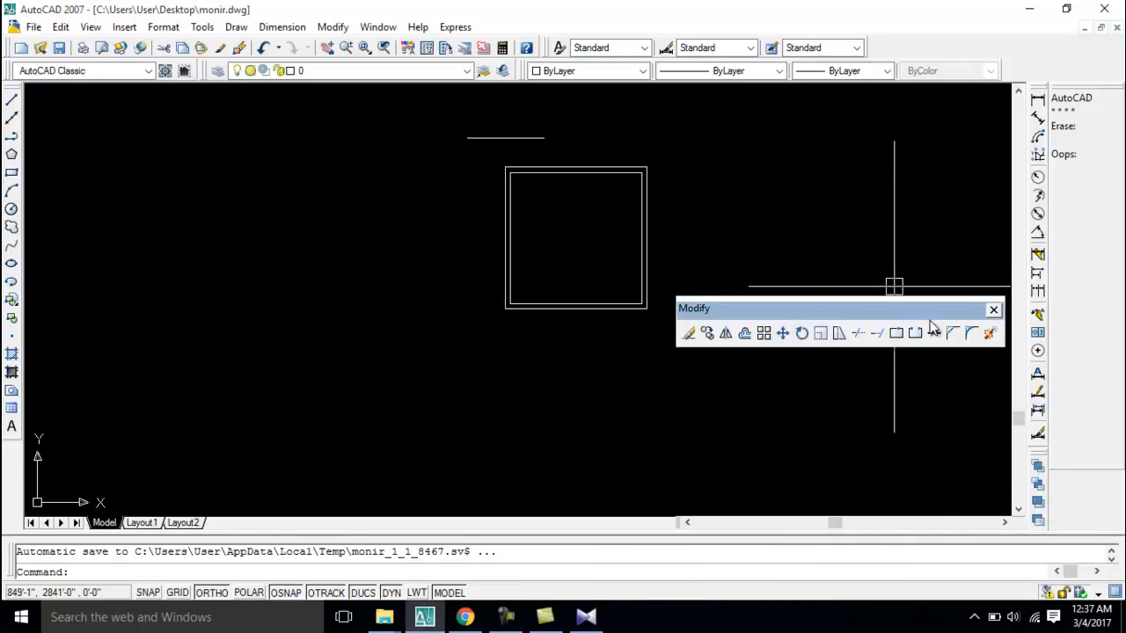
pyautogui.moveTo(904, 316)
pyautogui.mouseDown()
pyautogui.moveTo(897, 221)
pyautogui.moveTo(900, 268)
pyautogui.moveTo(898, 217)
pyautogui.moveTo(939, 164)
pyautogui.moveTo(935, 118)
pyautogui.moveTo(869, 302)
pyautogui.moveTo(905, 323)
pyautogui.moveTo(904, 300)
pyautogui.mouseUp()
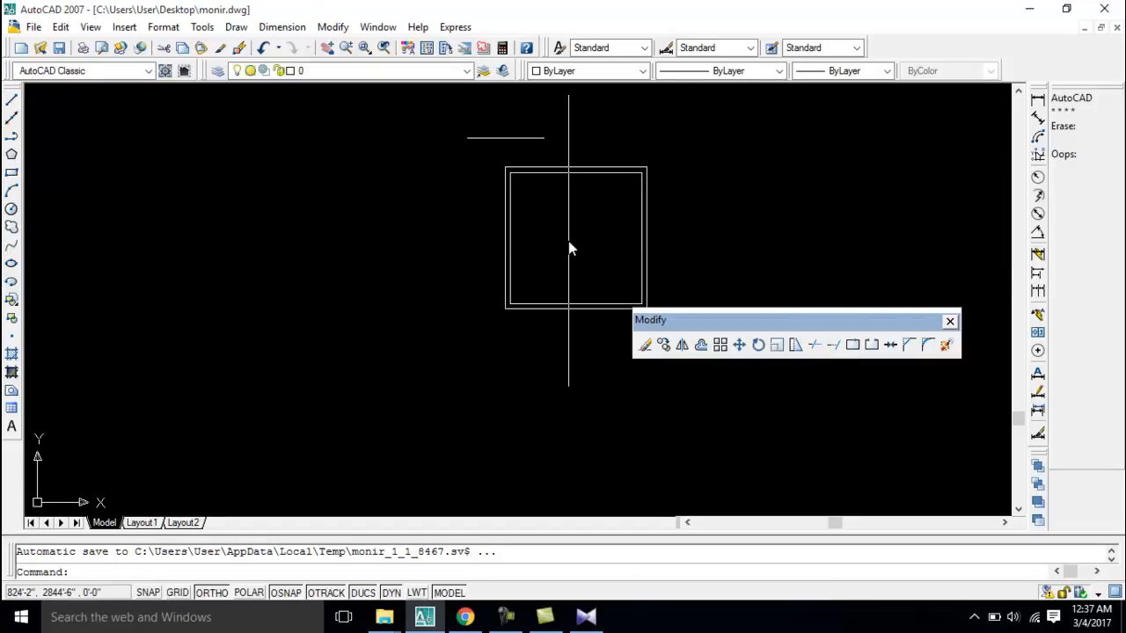
pyautogui.moveTo(708, 212)
pyautogui.mouseDown(button='middle')
pyautogui.moveTo(636, 214)
pyautogui.moveTo(440, 300)
pyautogui.moveTo(432, 254)
pyautogui.mouseUp(button='middle')
pyautogui.scroll(3, 410, 261)
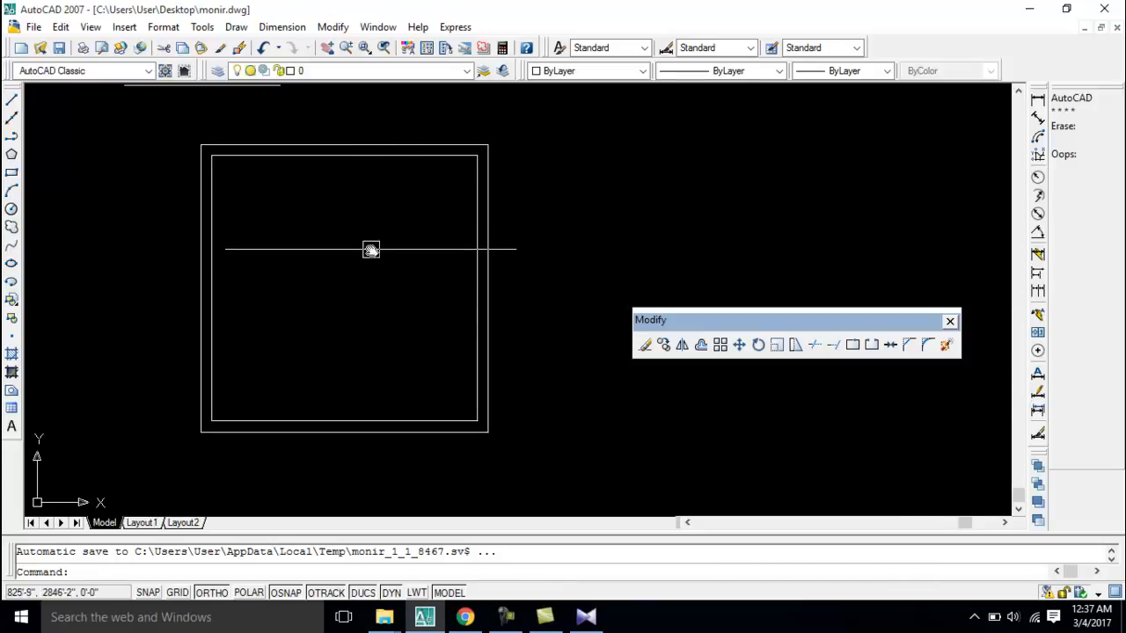
pyautogui.moveTo(363, 243)
pyautogui.mouseDown(button='middle')
pyautogui.moveTo(369, 276)
pyautogui.moveTo(342, 292)
pyautogui.moveTo(374, 247)
pyautogui.mouseUp(button='middle')
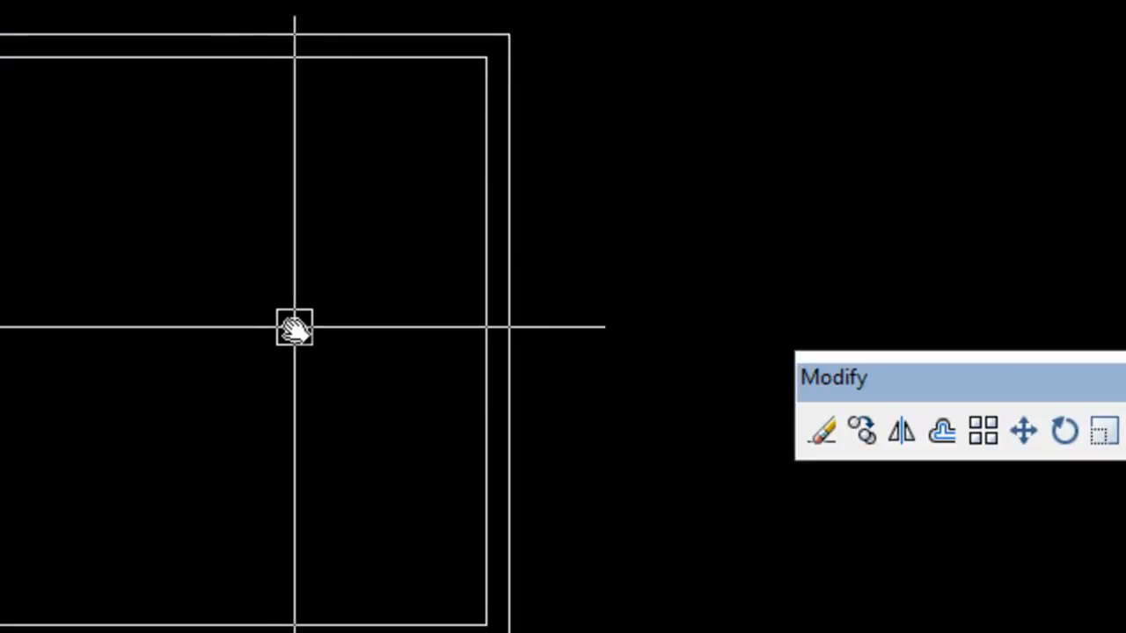
pyautogui.moveTo(430, 370)
pyautogui.mouseDown(button='middle')
pyautogui.moveTo(430, 352)
pyautogui.moveTo(565, 260)
pyautogui.mouseUp(button='middle')
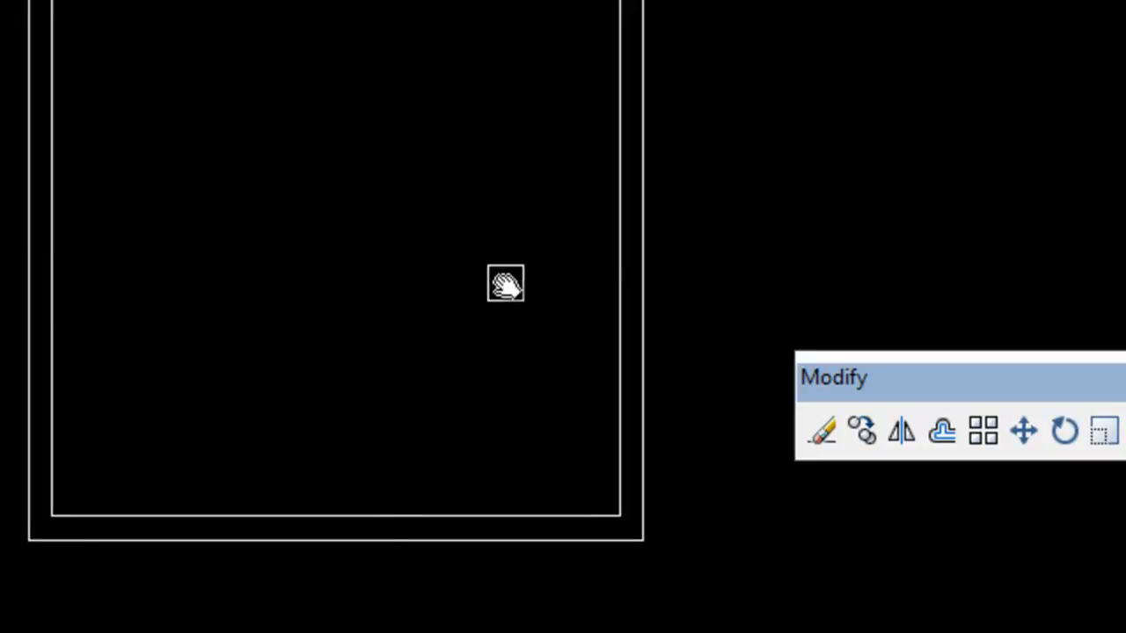
pyautogui.moveTo(336, 320); pyautogui.dragTo(284, 396, button='middle')
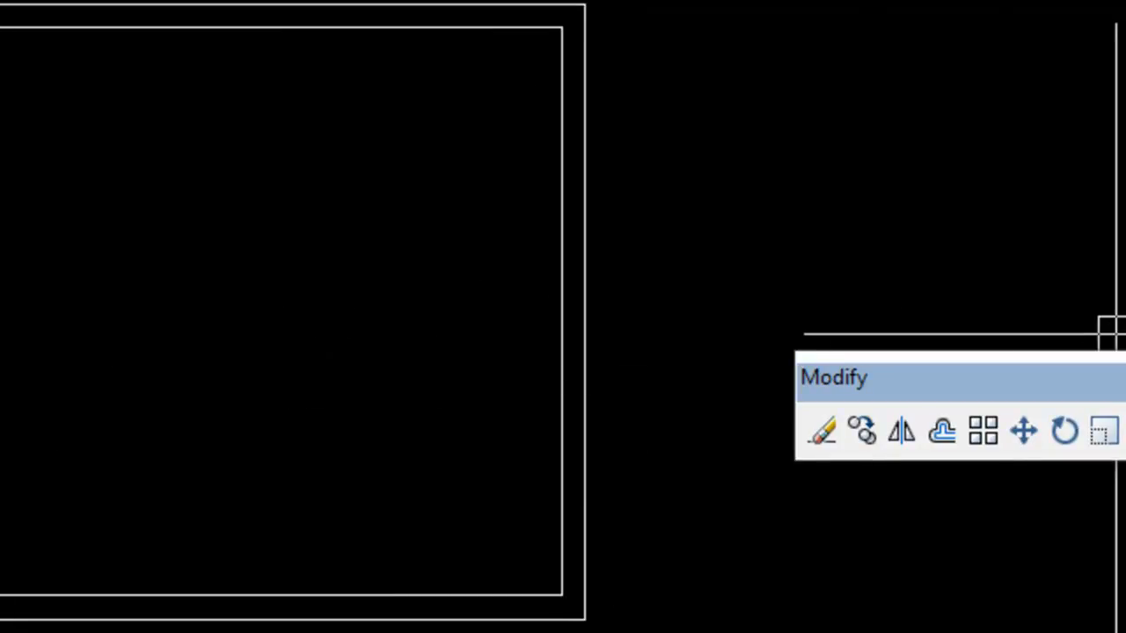
pyautogui.moveTo(337, 276)
pyautogui.mouseDown(button='middle')
pyautogui.moveTo(205, 285)
pyautogui.moveTo(120, 238)
pyautogui.mouseUp(button='middle')
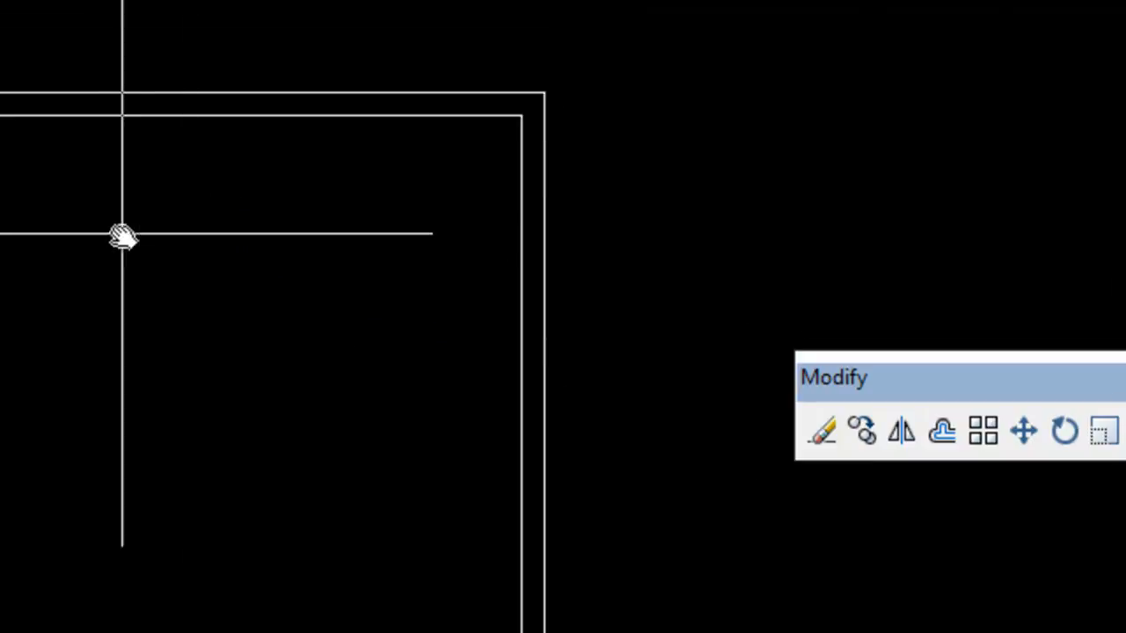
pyautogui.moveTo(332, 159); pyautogui.dragTo(349, 126, button='middle')
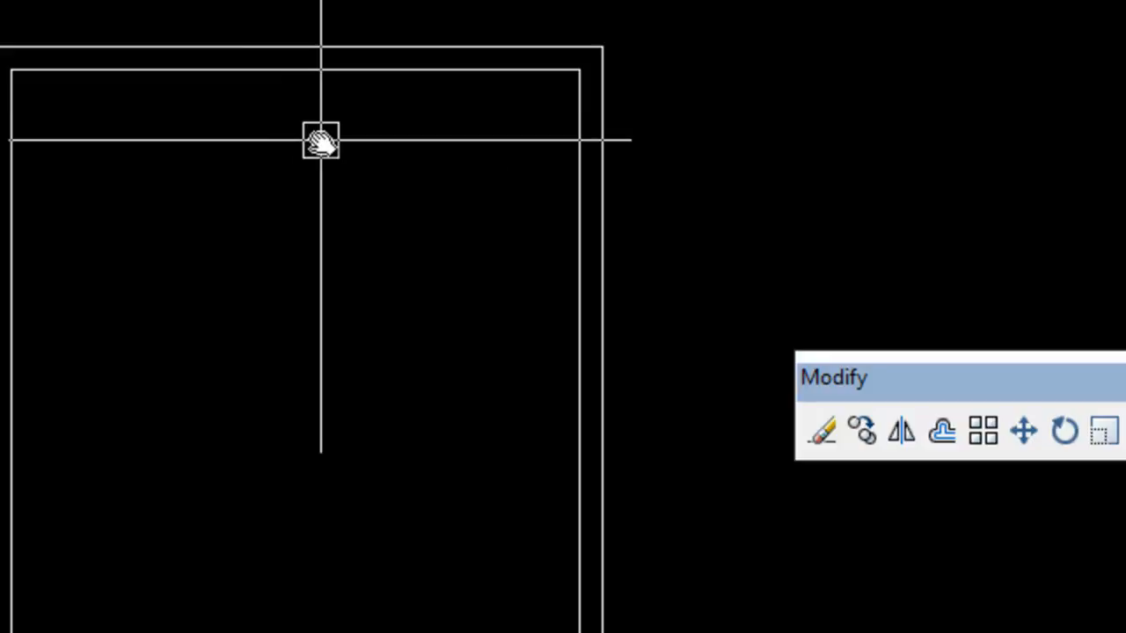
pyautogui.moveTo(269, 176)
pyautogui.mouseDown(button='middle')
pyautogui.moveTo(284, 211)
pyautogui.moveTo(307, 152)
pyautogui.moveTo(335, 140)
pyautogui.mouseUp(button='middle')
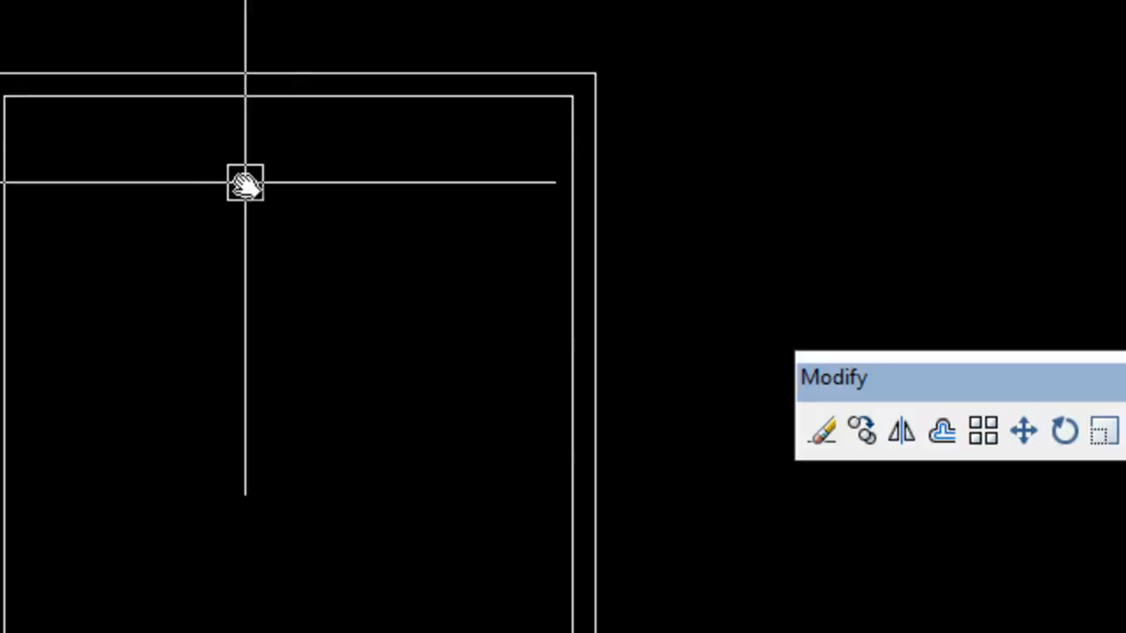
pyautogui.scroll(2, 272, 127)
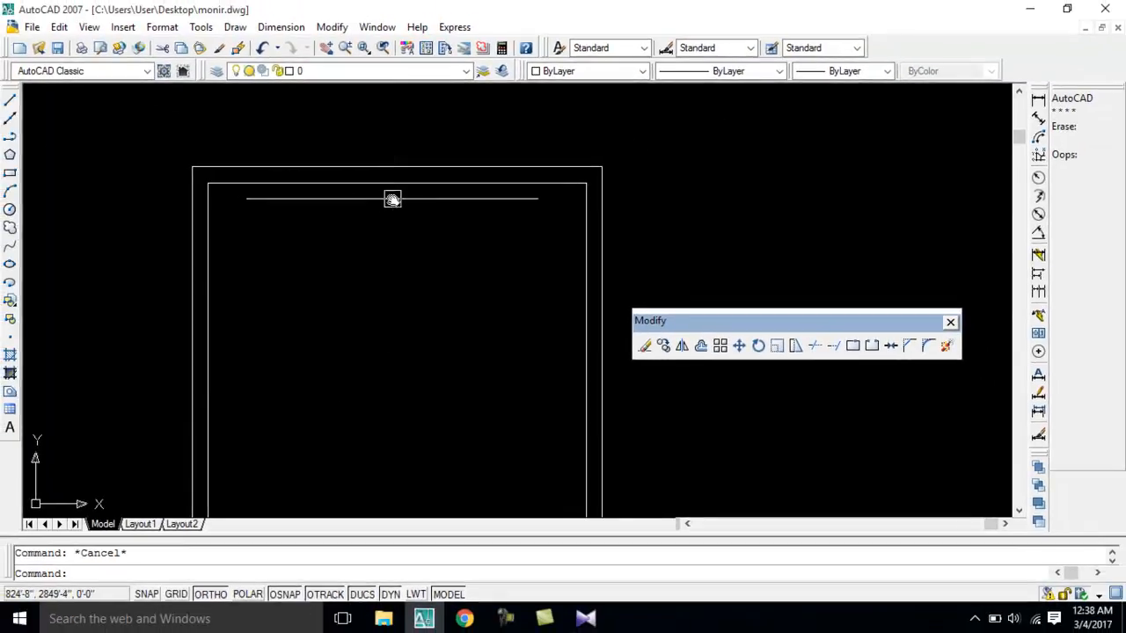
pyautogui.moveTo(285, 118); pyautogui.dragTo(286, 154, button='middle')
pyautogui.moveTo(394, 216)
pyautogui.mouseDown(button='middle')
pyautogui.moveTo(409, 193)
pyautogui.moveTo(374, 277)
pyautogui.moveTo(389, 238)
pyautogui.moveTo(395, 269)
pyautogui.moveTo(418, 233)
pyautogui.mouseUp(button='middle')
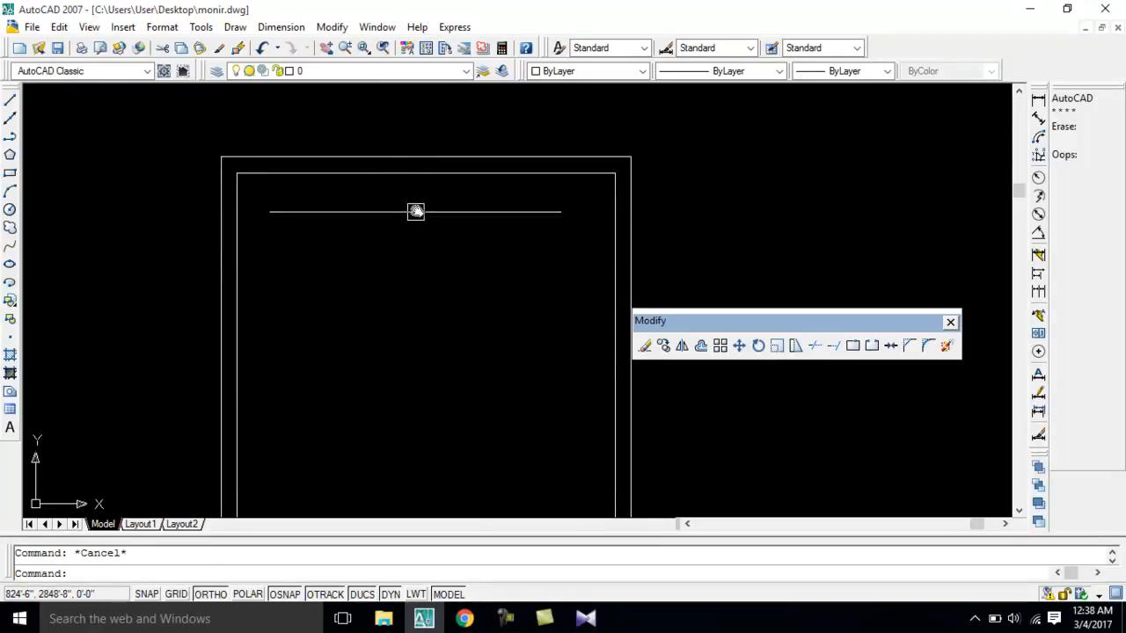
# - Draw a short line across the upper wall, joining the midpoints of its inner and outer edges
pyautogui.write('l')
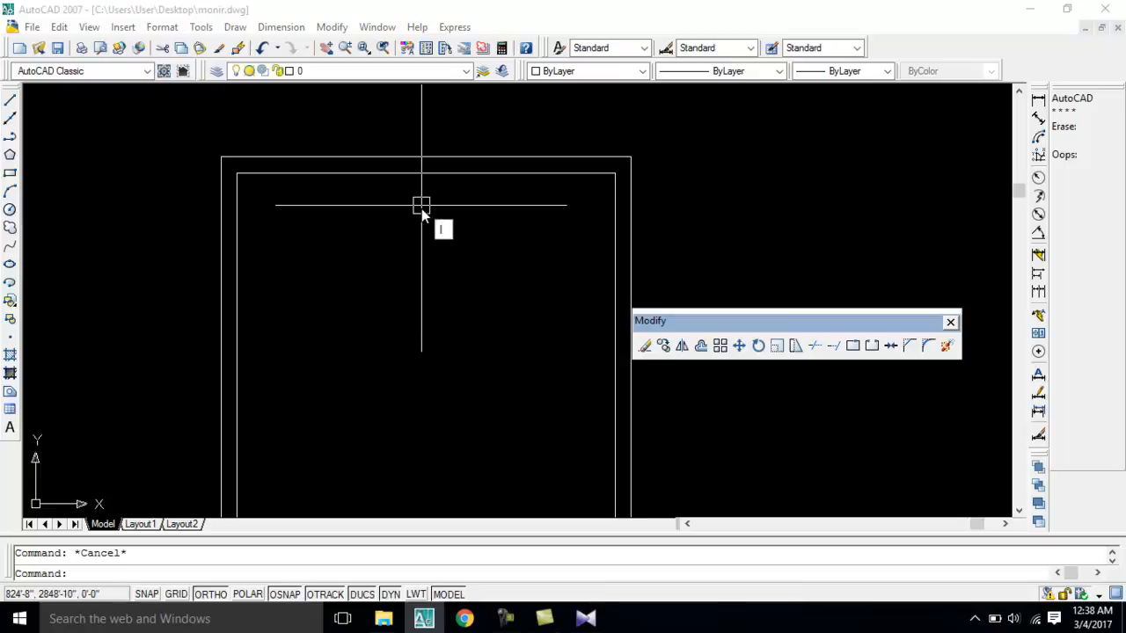
pyautogui.press('Escape')
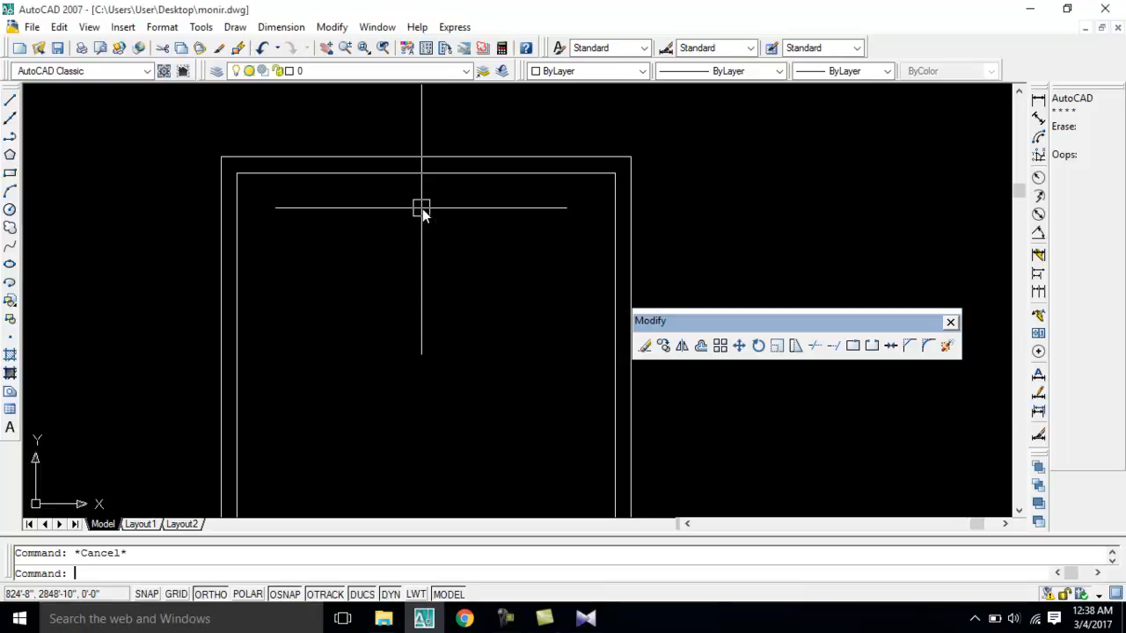
pyautogui.write('l')
pyautogui.press('Return')
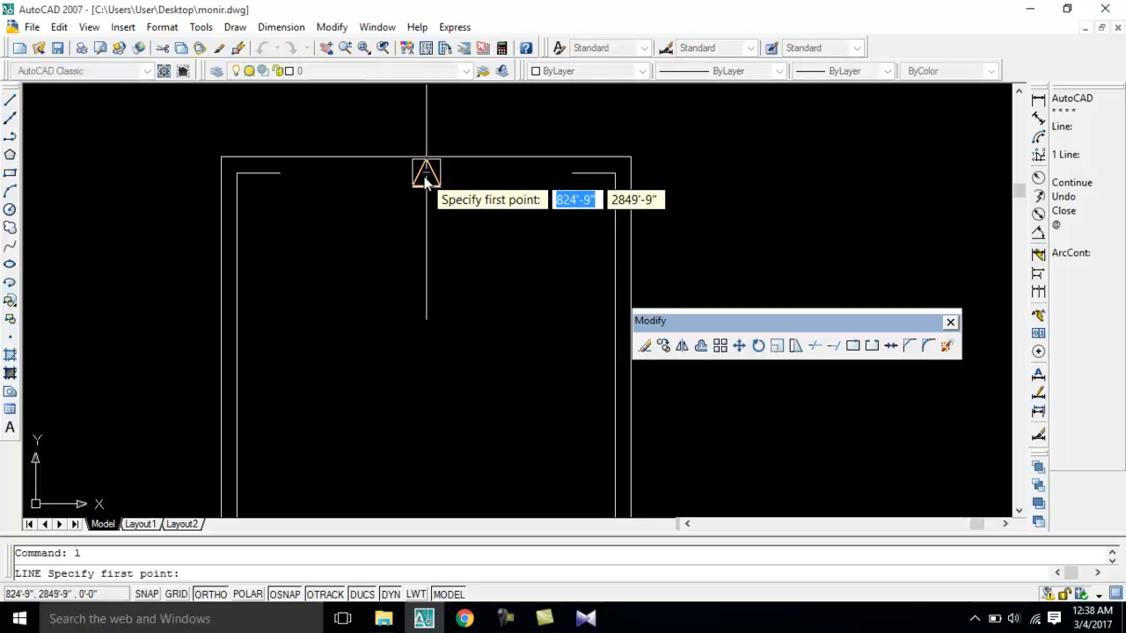
pyautogui.click(426, 174)
pyautogui.click(426, 158)
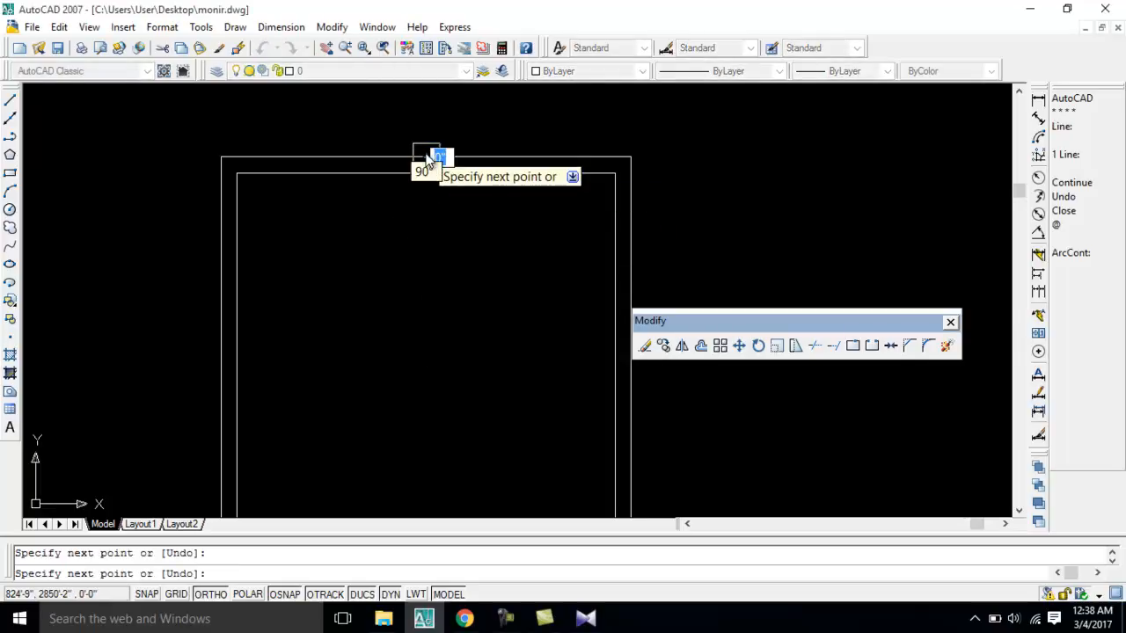
pyautogui.press('Return')
# - Offset the short line across the upper wall by 2'6 to both sides
pyautogui.scroll(3, 420, 172)
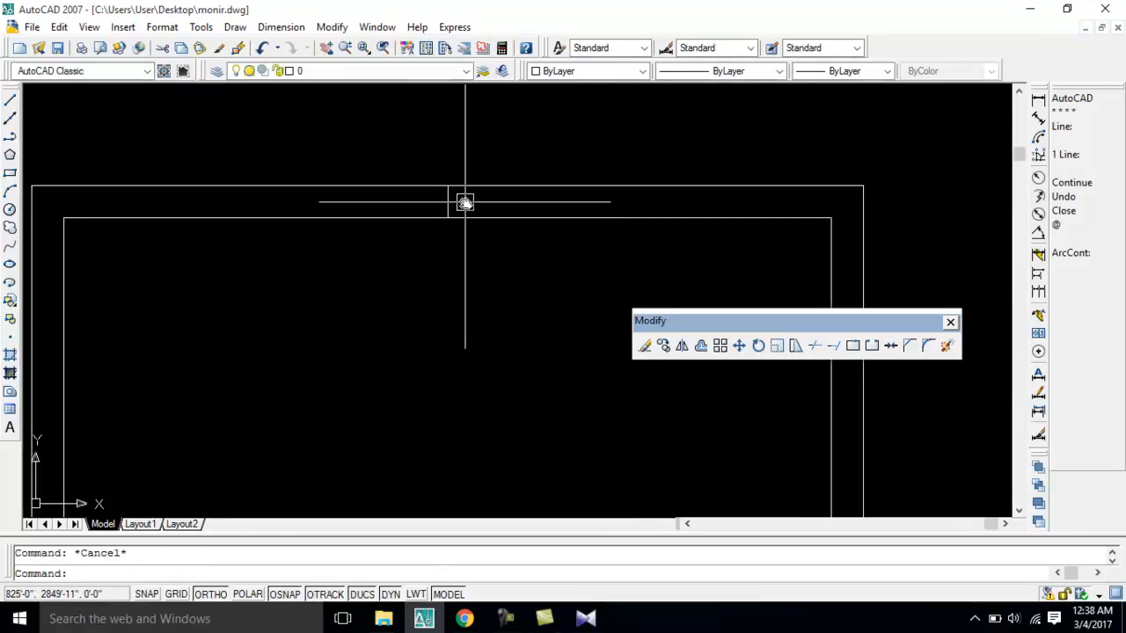
pyautogui.write('o')
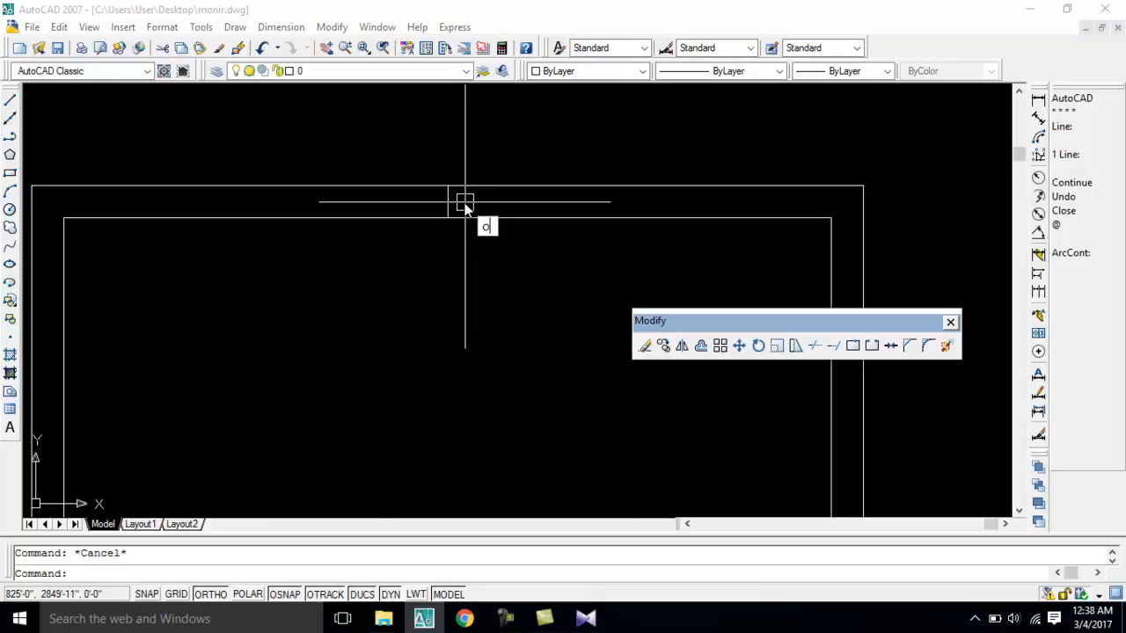
pyautogui.press('Return')
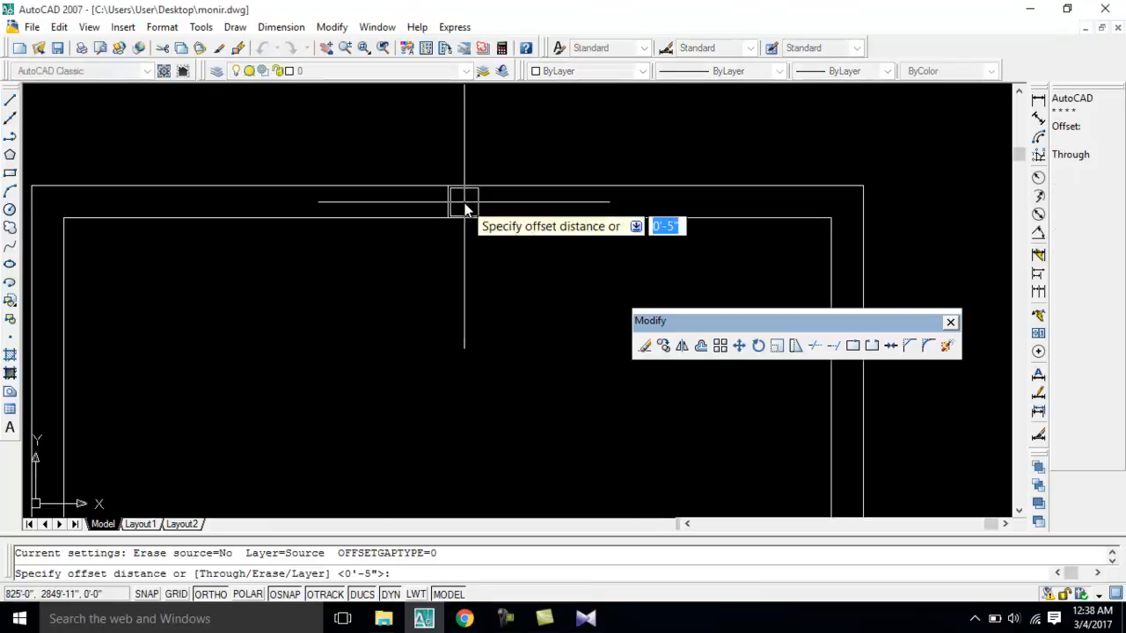
pyautogui.write('2')
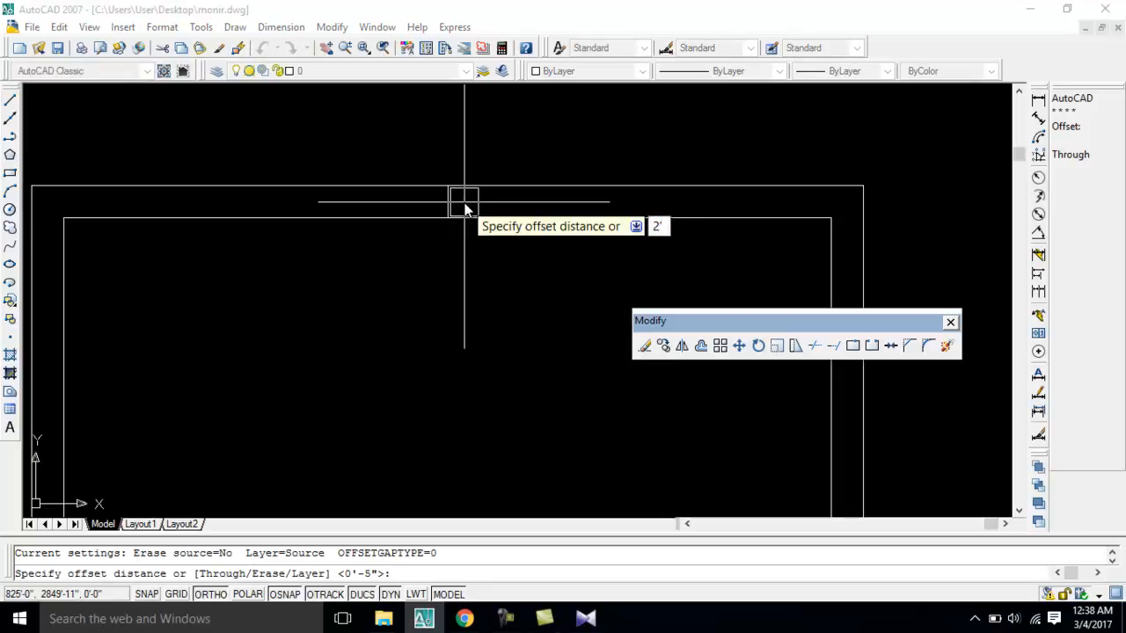
pyautogui.write("'6")
pyautogui.press('Return')
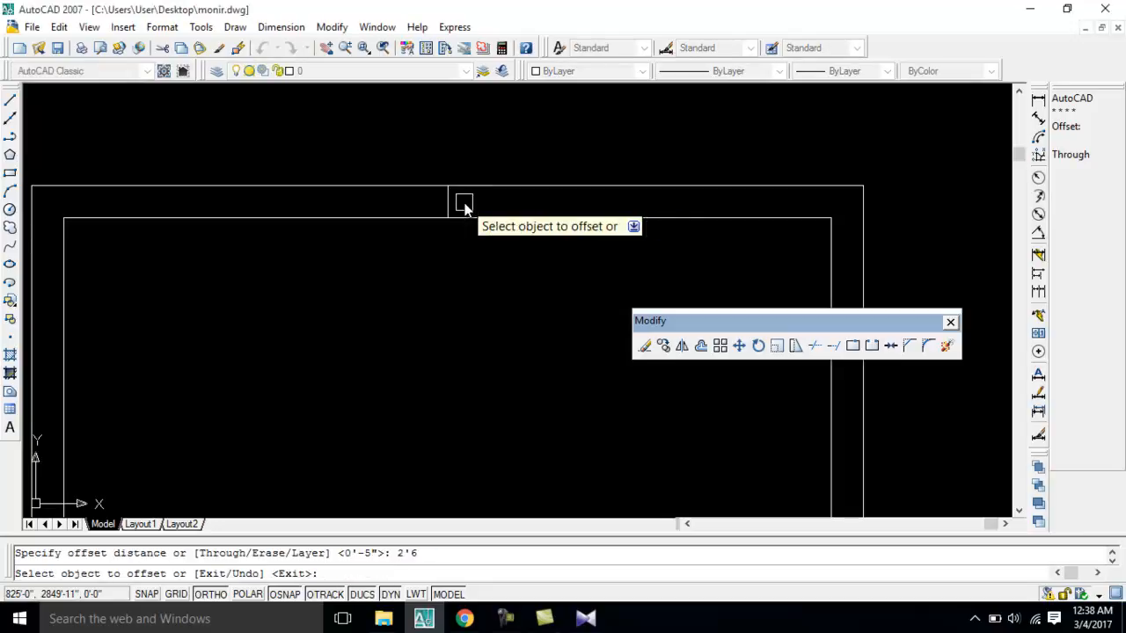
pyautogui.click(448, 205)
pyautogui.click(530, 215)
pyautogui.click(450, 205)
pyautogui.click(354, 211)
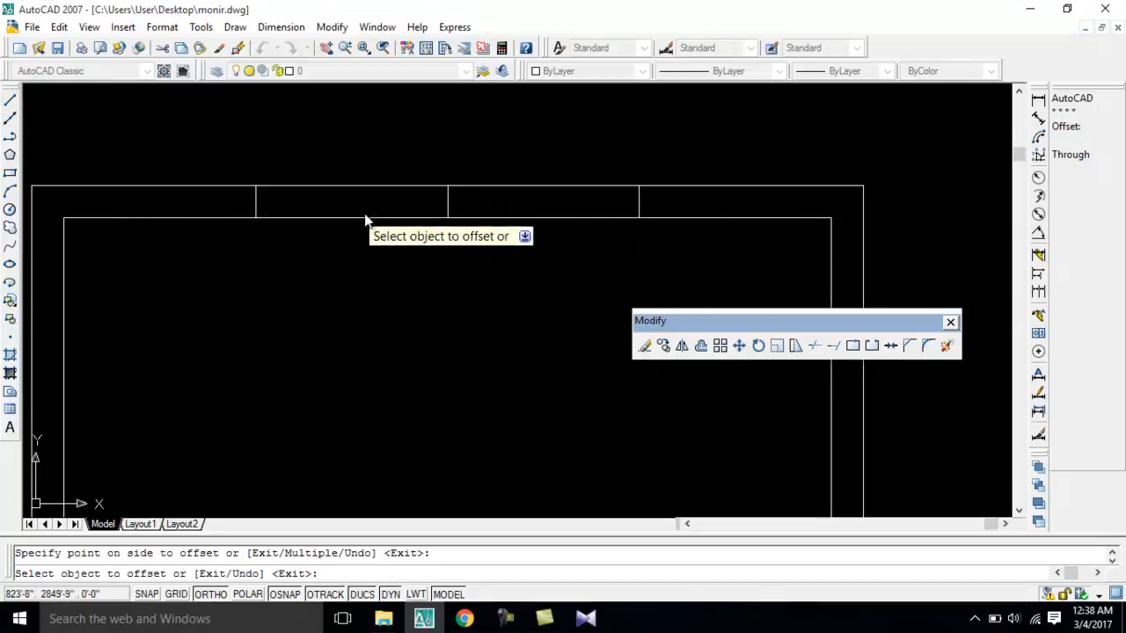
pyautogui.press('Escape')
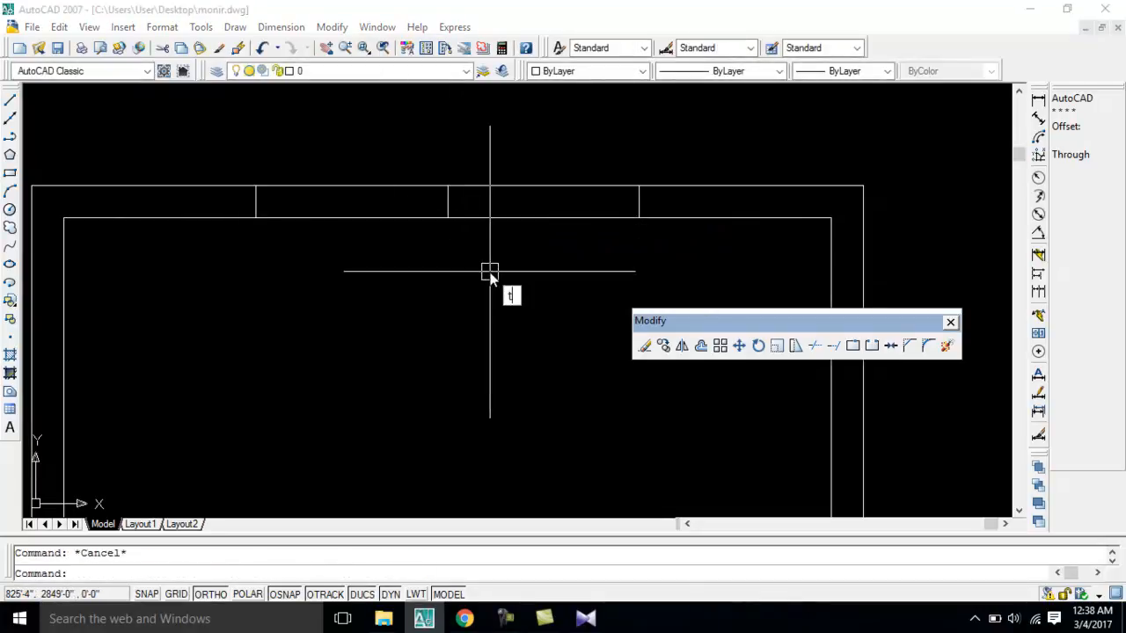
# - Trim the upper wall's edges between the two offset lines and erase the middle line to leave an opening
pyautogui.write('tr')
pyautogui.press('Return')
pyautogui.press('Return')
pyautogui.click(525, 261)
pyautogui.click(490, 160)
pyautogui.click(414, 256)
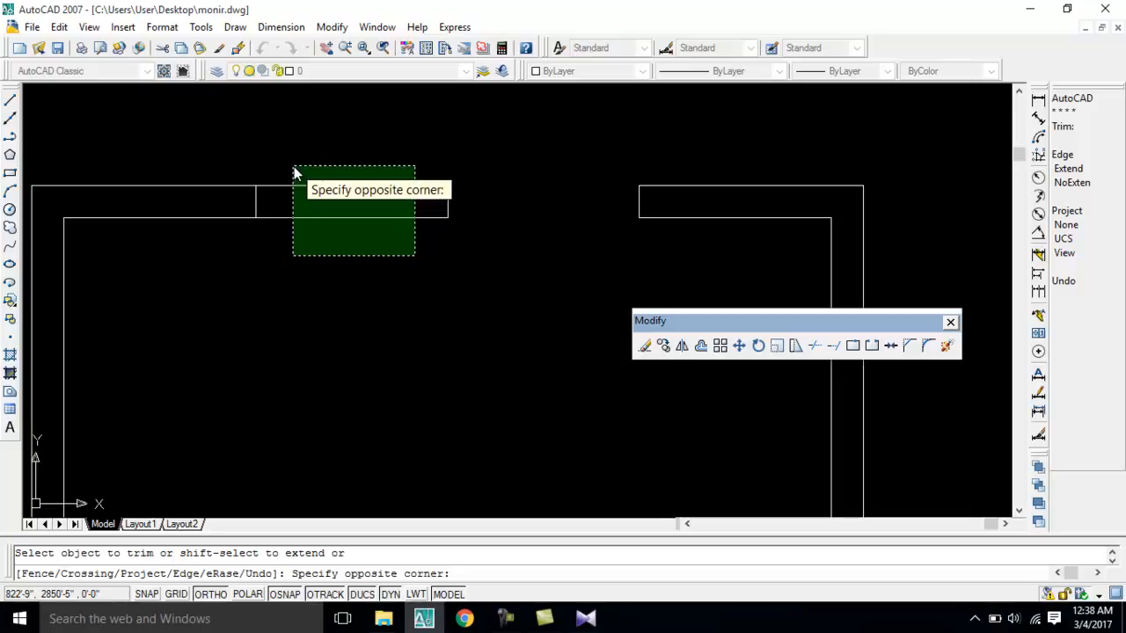
pyautogui.click(316, 186)
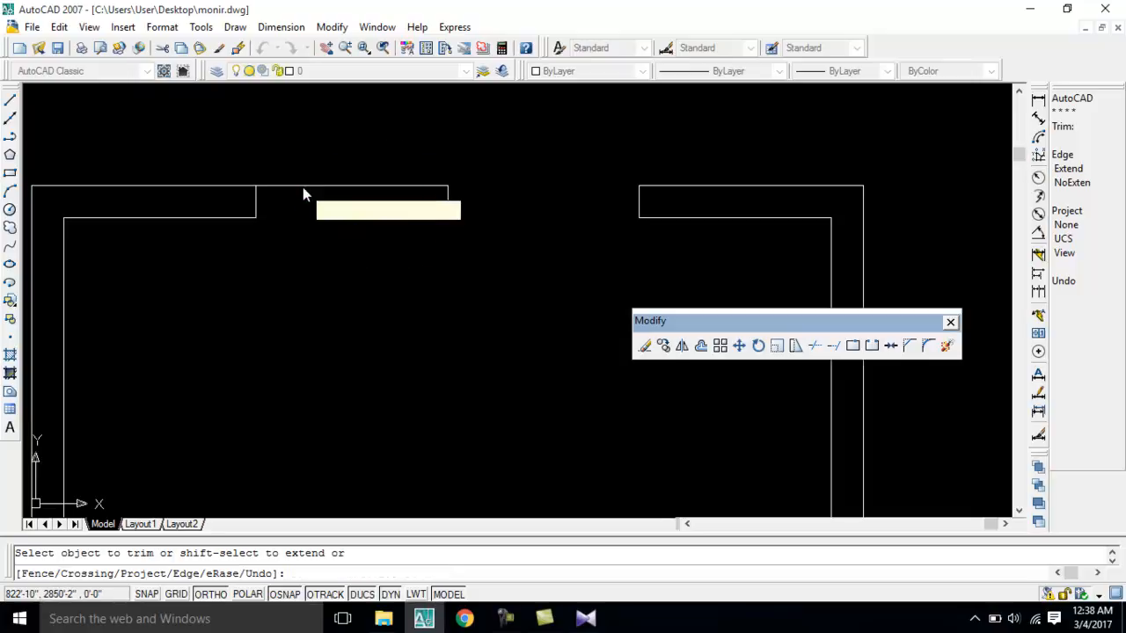
pyautogui.press('Escape')
pyautogui.click(448, 198)
pyautogui.press('Delete')
# - Draw a short horizontal line across the left wall between the midpoints of its outer and inner edges
pyautogui.scroll(-3, 478, 219)
pyautogui.moveTo(485, 291); pyautogui.dragTo(366, 257, button='middle')
pyautogui.moveTo(378, 212); pyautogui.dragTo(391, 230, button='middle')
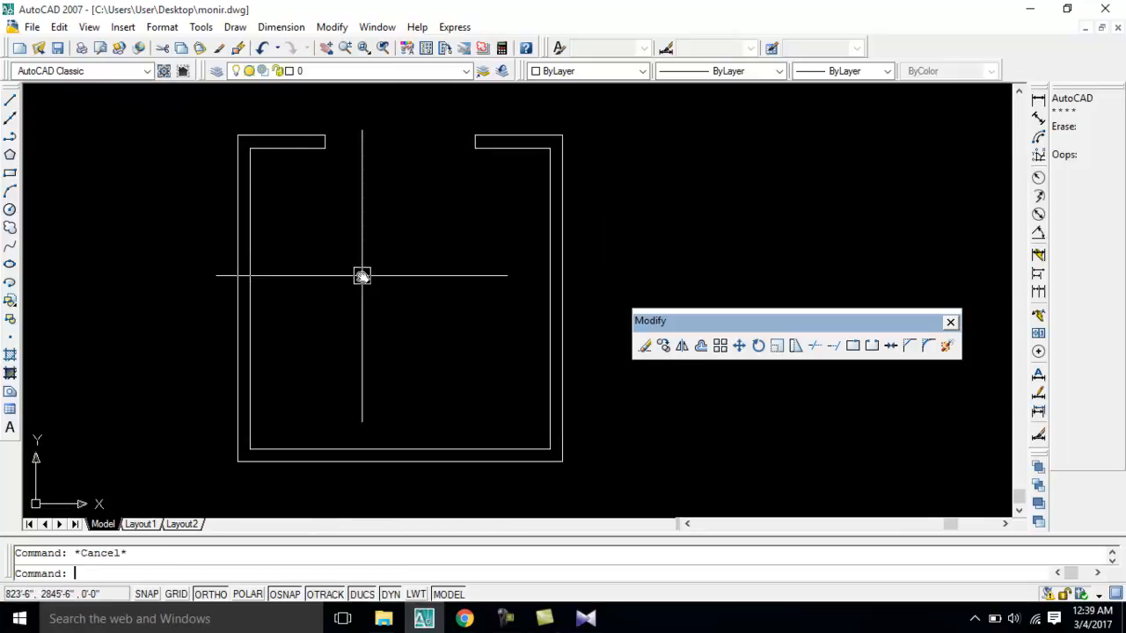
pyautogui.write('l')
pyautogui.press('Return')
pyautogui.scroll(2, 238, 304)
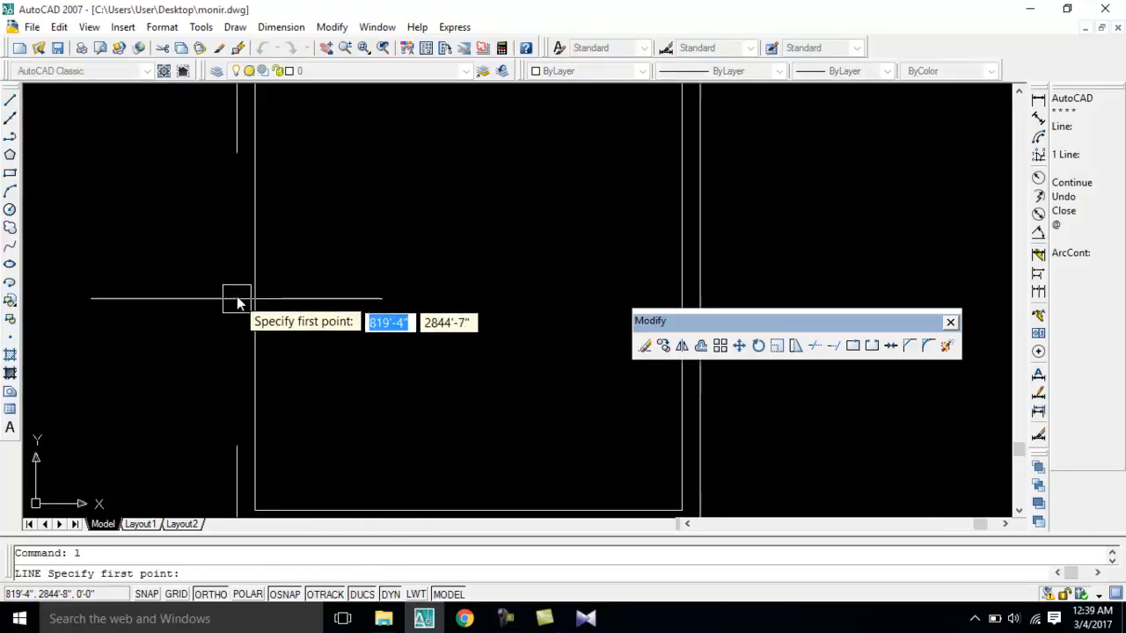
pyautogui.scroll(-2, 262, 268)
pyautogui.scroll(1, 260, 280)
pyautogui.click(245, 283)
pyautogui.click(244, 284)
pyautogui.press('Return')
# - Draw a short horizontal line across the right wall from the midpoint of its inner edge to its outer edge
pyautogui.moveTo(505, 263); pyautogui.dragTo(414, 269, button='middle')
pyautogui.scroll(3, 479, 280)
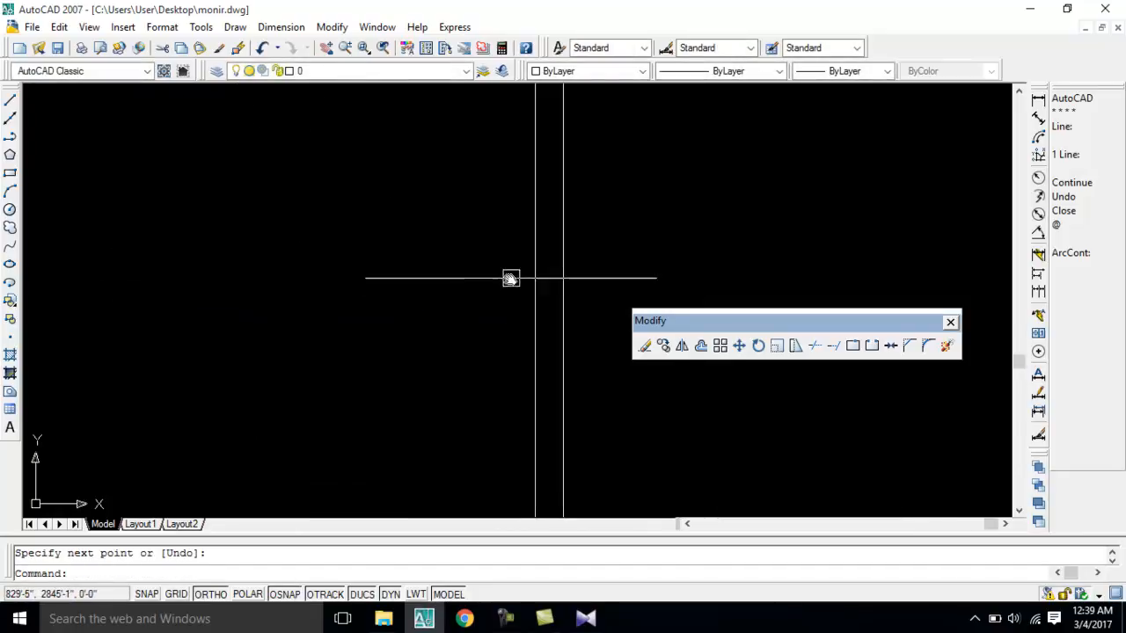
pyautogui.press('Return')
pyautogui.scroll(-4, 554, 308)
pyautogui.scroll(3, 547, 308)
pyautogui.scroll(-3, 551, 290)
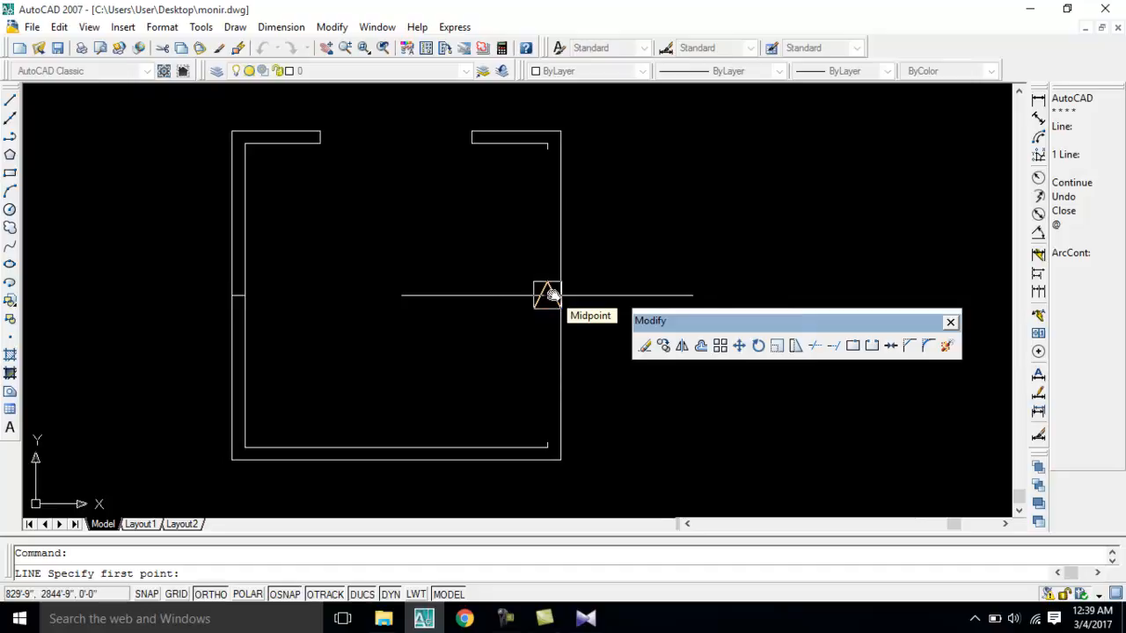
pyautogui.scroll(3, 547, 296)
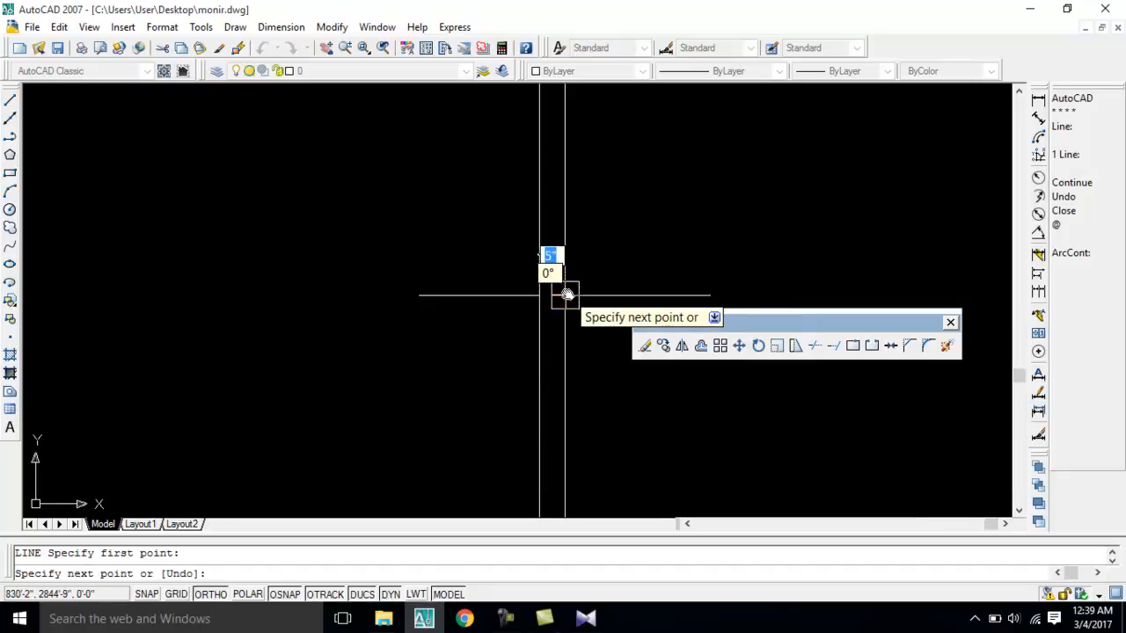
pyautogui.click(567, 296)
pyautogui.press('Return')
pyautogui.scroll(-4, 528, 308)
# - Erase the two short midpoint lines across the left and right walls
pyautogui.moveTo(402, 311); pyautogui.dragTo(438, 307, button='middle')
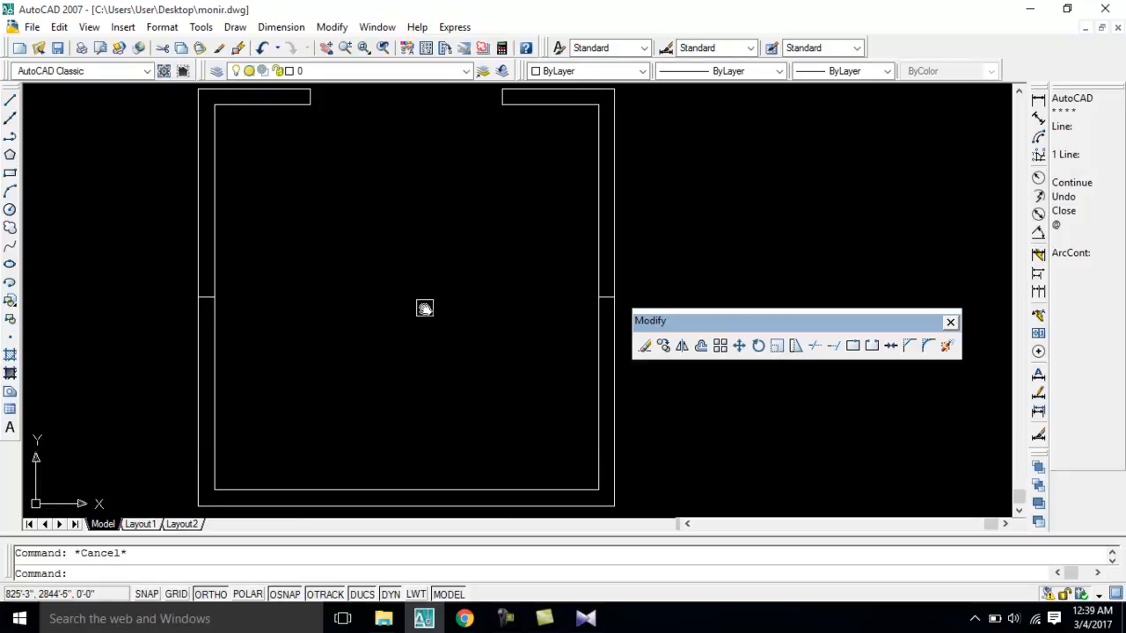
pyautogui.scroll(3, 212, 315)
pyautogui.scroll(-3, 179, 230)
pyautogui.moveTo(182, 234); pyautogui.dragTo(190, 289, button='middle')
pyautogui.moveTo(323, 297)
pyautogui.mouseDown(button='middle')
pyautogui.moveTo(220, 320)
pyautogui.moveTo(462, 314)
pyautogui.mouseUp(button='middle')
pyautogui.scroll(1, 537, 341)
pyautogui.click(525, 313)
pyautogui.scroll(-4, 393, 329)
pyautogui.scroll(3, 280, 301)
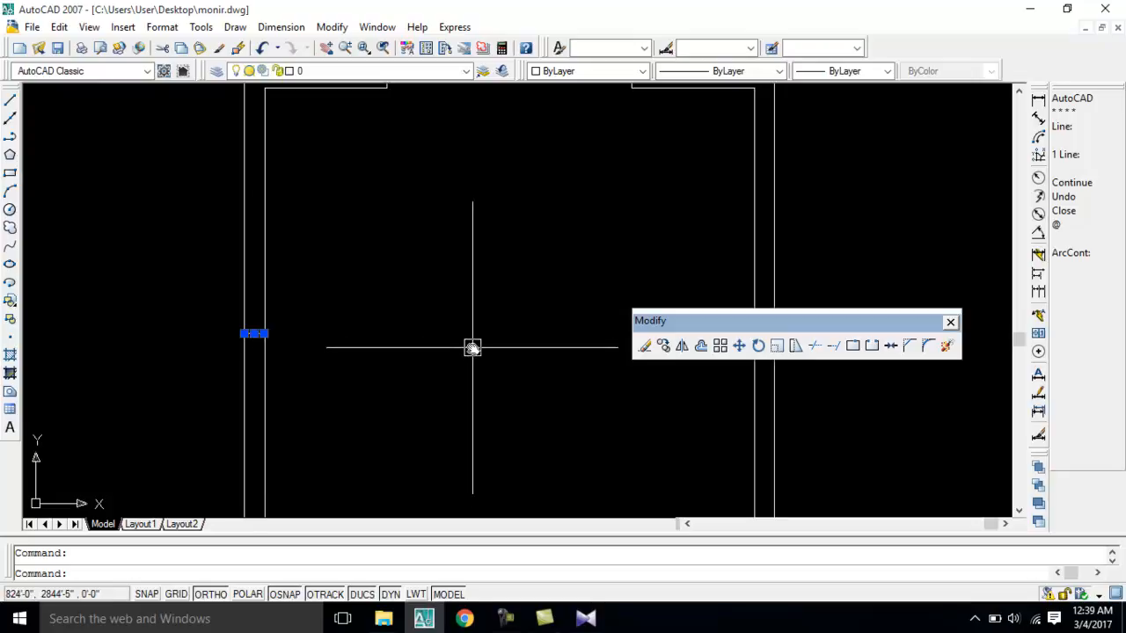
pyautogui.press('Delete')
# - Draw a horizontal line from the midpoint of the right wall's outer edge across the room to beyond the left wall
pyautogui.scroll(-4, 361, 339)
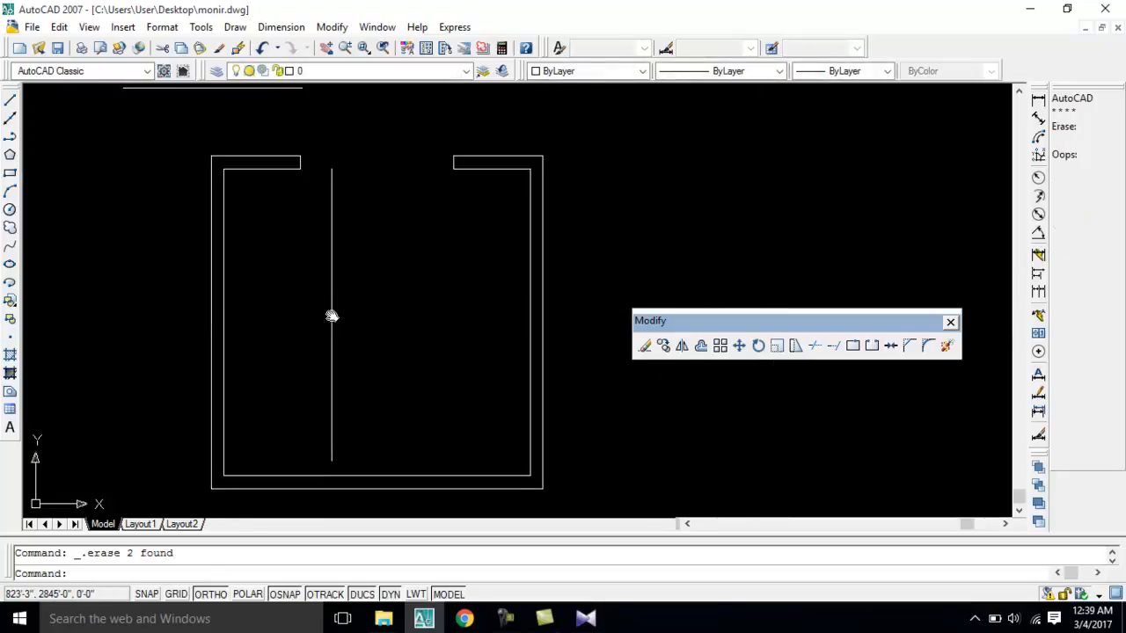
pyautogui.write('l')
pyautogui.press('Return')
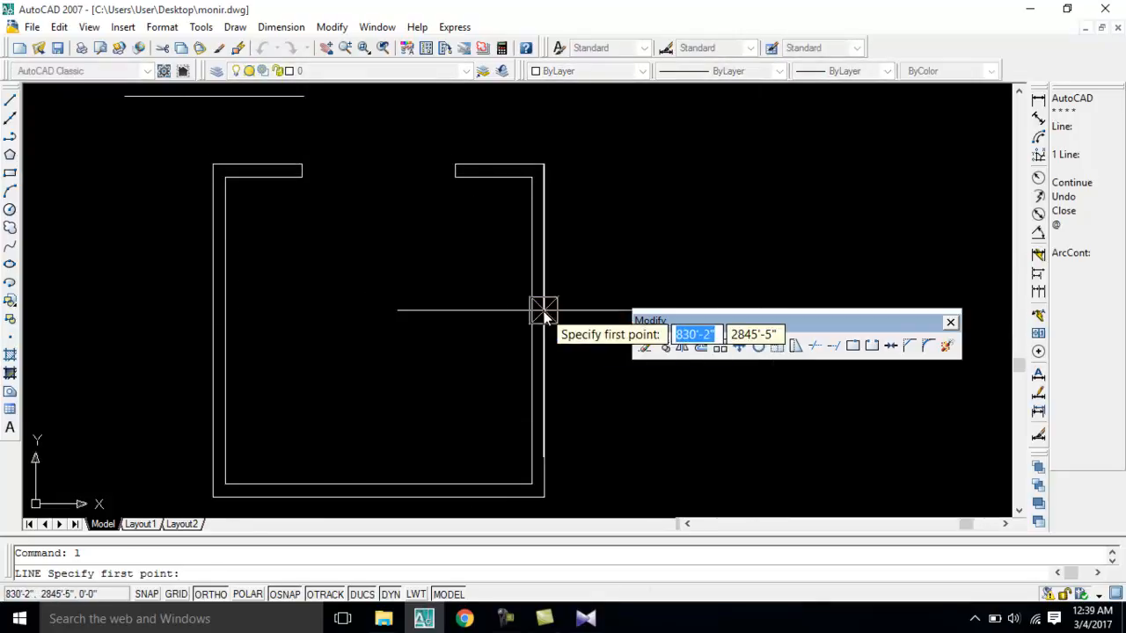
pyautogui.scroll(5, 532, 328)
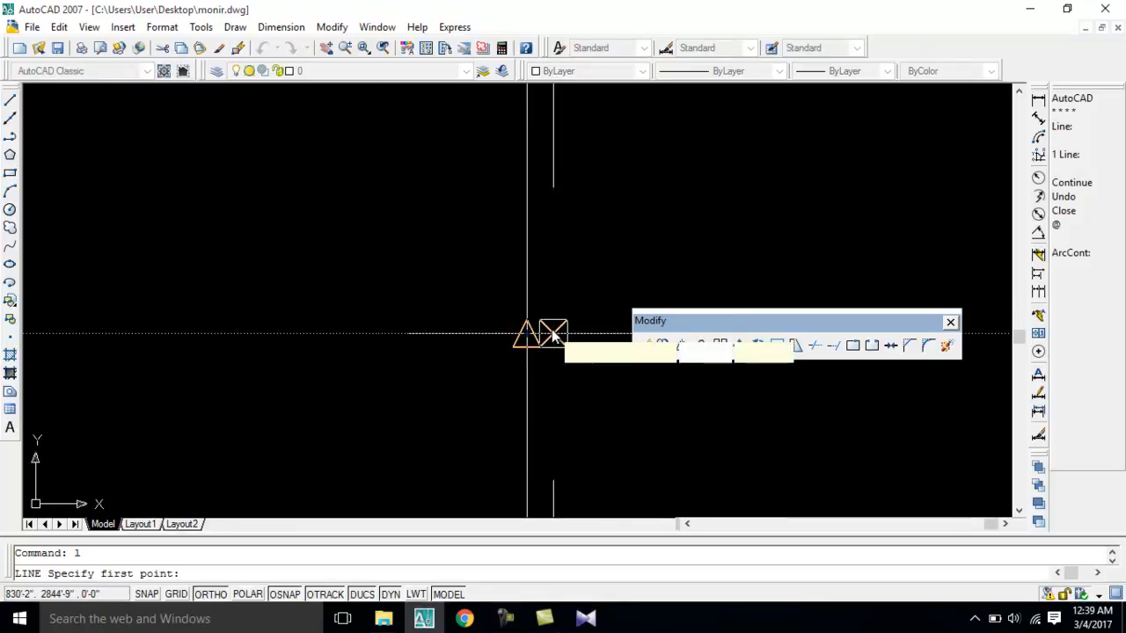
pyautogui.click(533, 336)
pyautogui.scroll(-4, 396, 352)
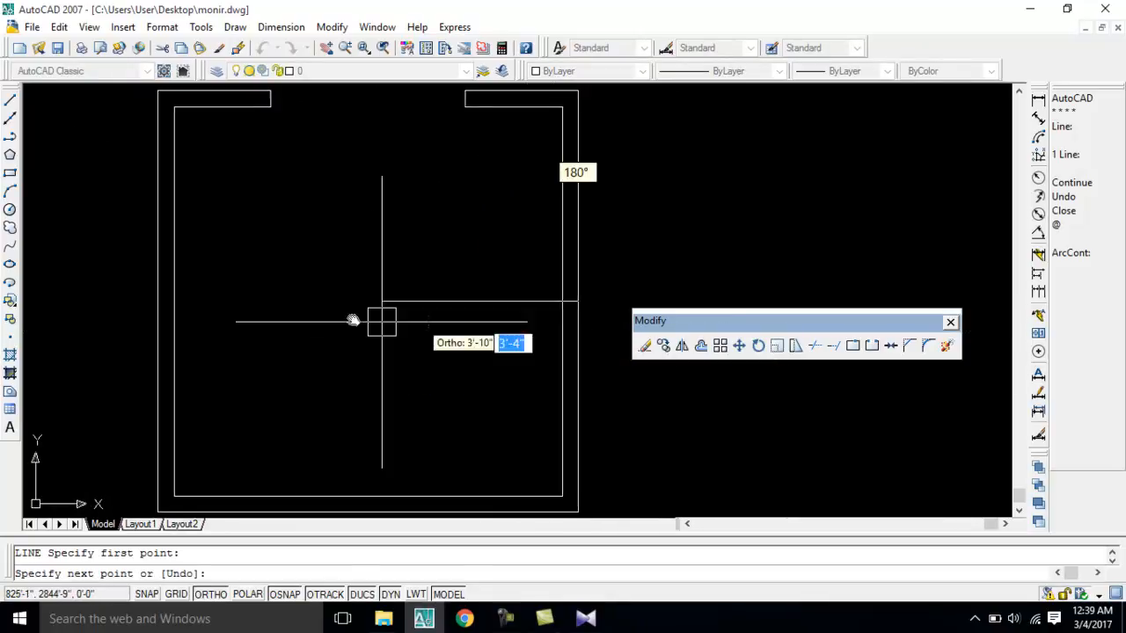
pyautogui.click(109, 304)
pyautogui.press('Return')
pyautogui.moveTo(369, 324); pyautogui.dragTo(350, 351, button='middle')
# - Offset the long horizontal midline 2'6" upward and 2'6" downward
pyautogui.write('o')
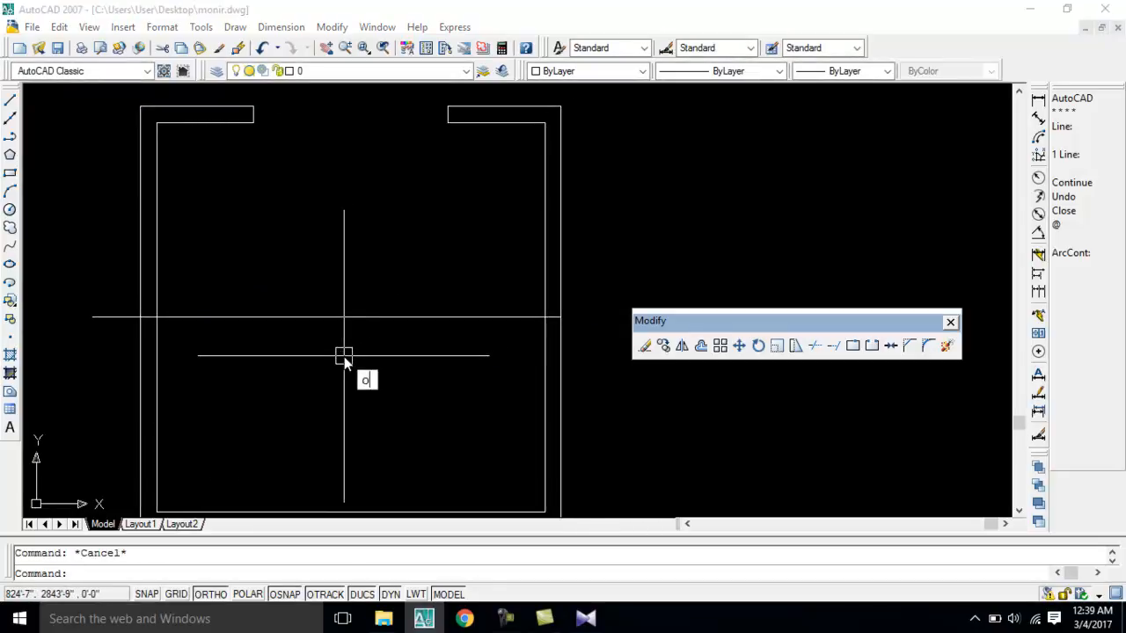
pyautogui.press('Return')
pyautogui.write("2'6")
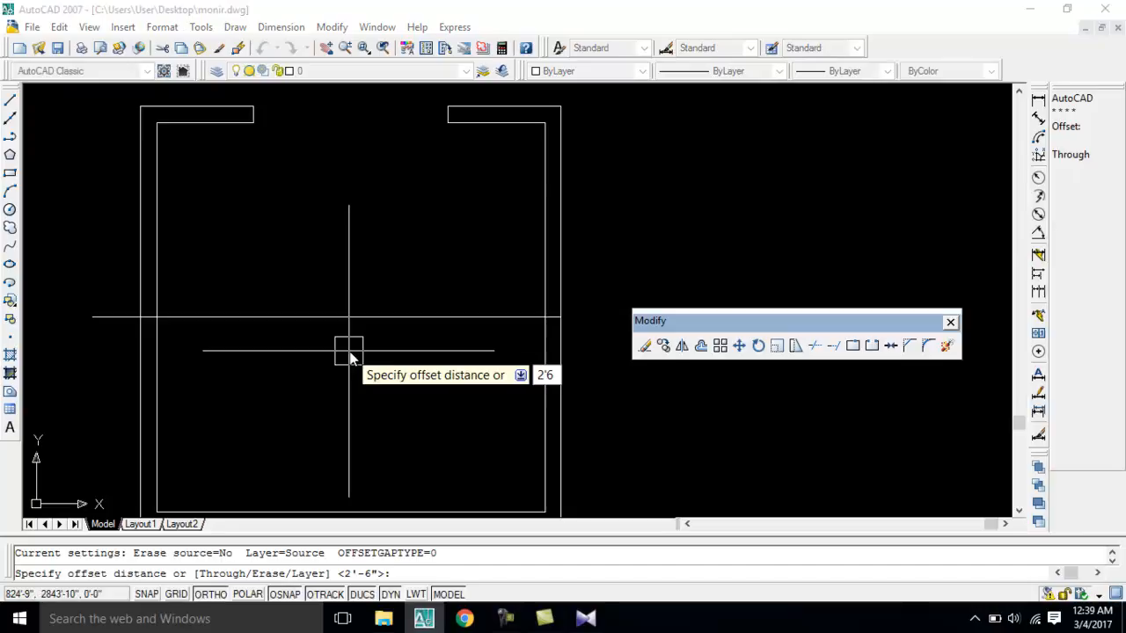
pyautogui.press('Return')
pyautogui.click(339, 315)
pyautogui.click(348, 277)
pyautogui.click(353, 317)
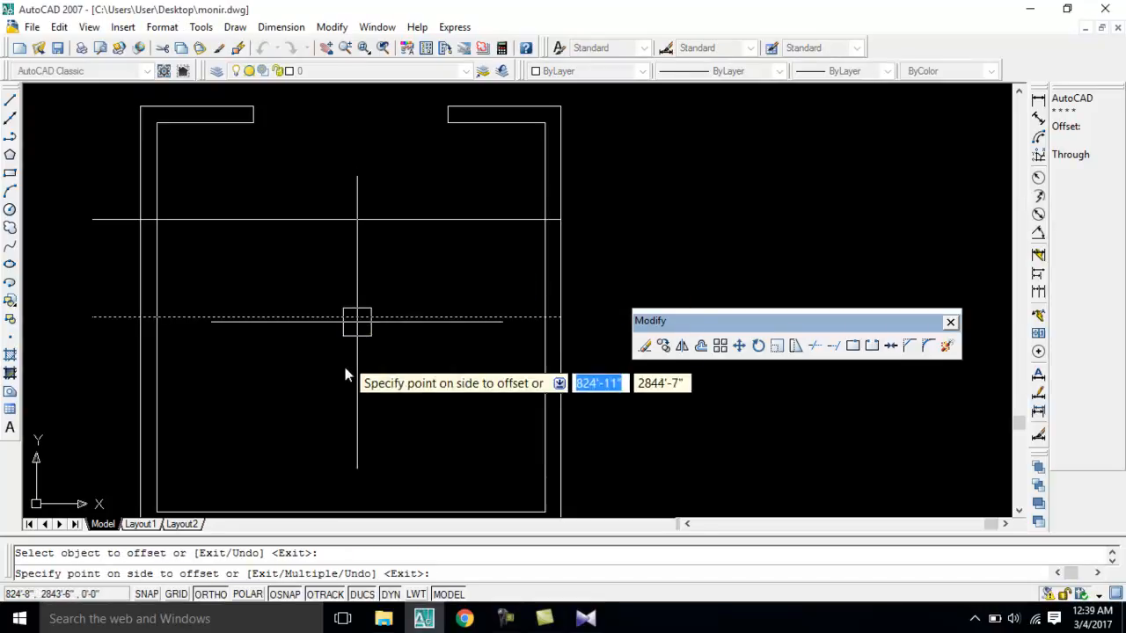
pyautogui.click(339, 391)
pyautogui.scroll(-2, 337, 304)
pyautogui.scroll(3, 333, 320)
pyautogui.moveTo(354, 269)
pyautogui.mouseDown(button='middle')
pyautogui.moveTo(374, 273)
pyautogui.moveTo(309, 302)
pyautogui.mouseUp(button='middle')
pyautogui.scroll(-2, 375, 274)
pyautogui.press('Escape')
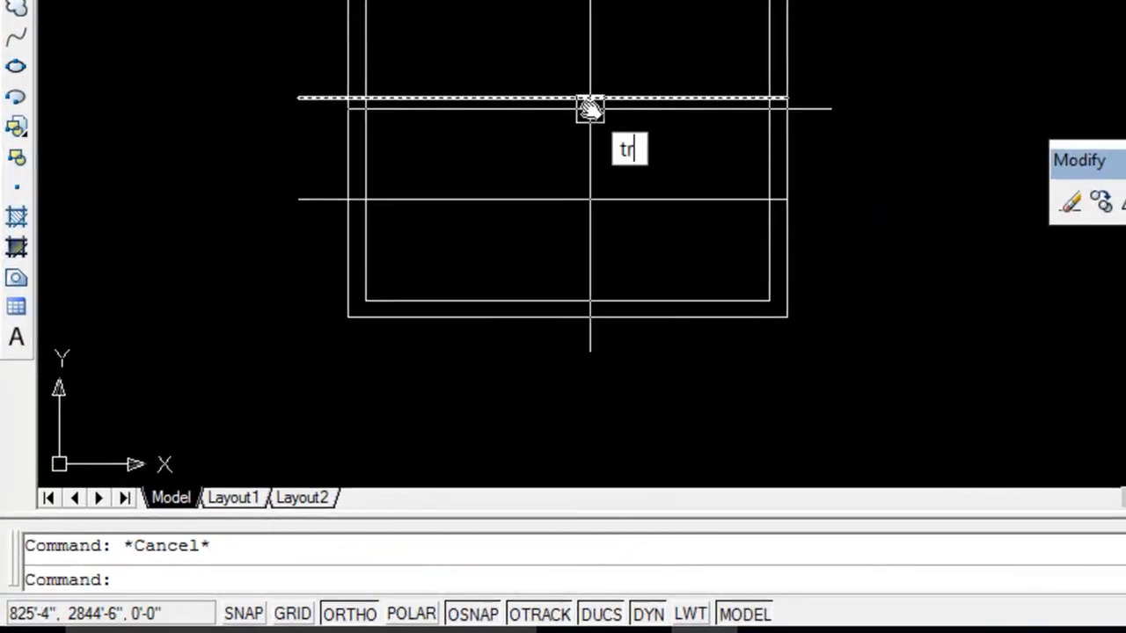
# - Trim the side walls' edges and the midline between the two offset lines, along with the offset lines' surplus ends and upper span
pyautogui.write('tr')
pyautogui.press('Return')
pyautogui.press('Return')
pyautogui.click(831, 55)
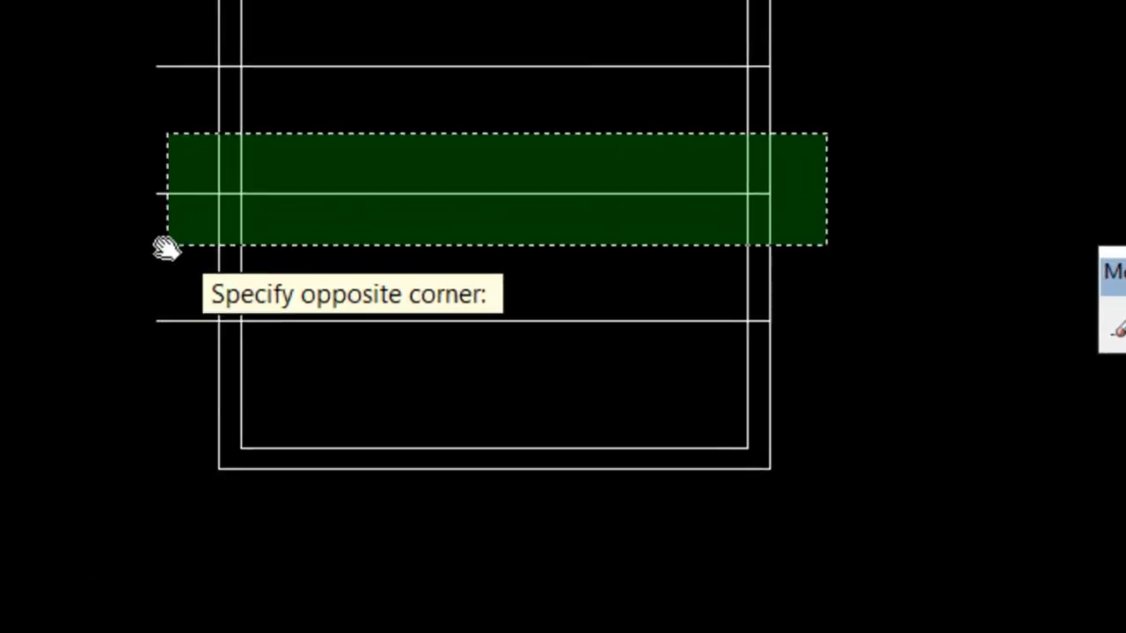
pyautogui.click(166, 247)
pyautogui.click(352, 117)
pyautogui.click(158, 99)
pyautogui.click(191, 5)
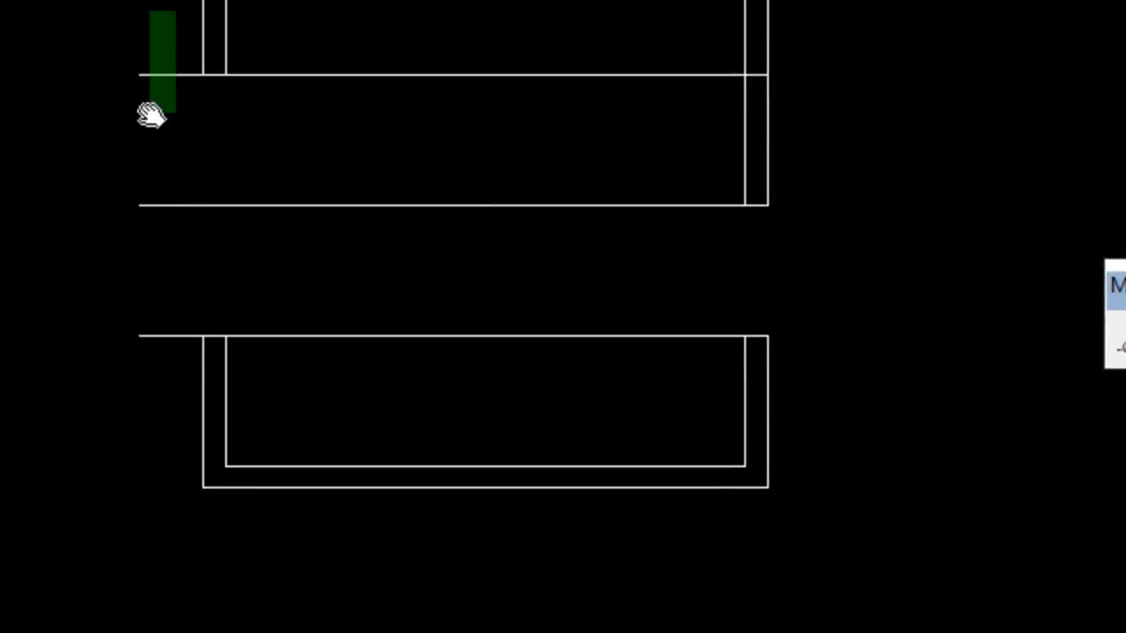
pyautogui.click(111, 369)
pyautogui.click(872, 189)
pyautogui.click(671, 118)
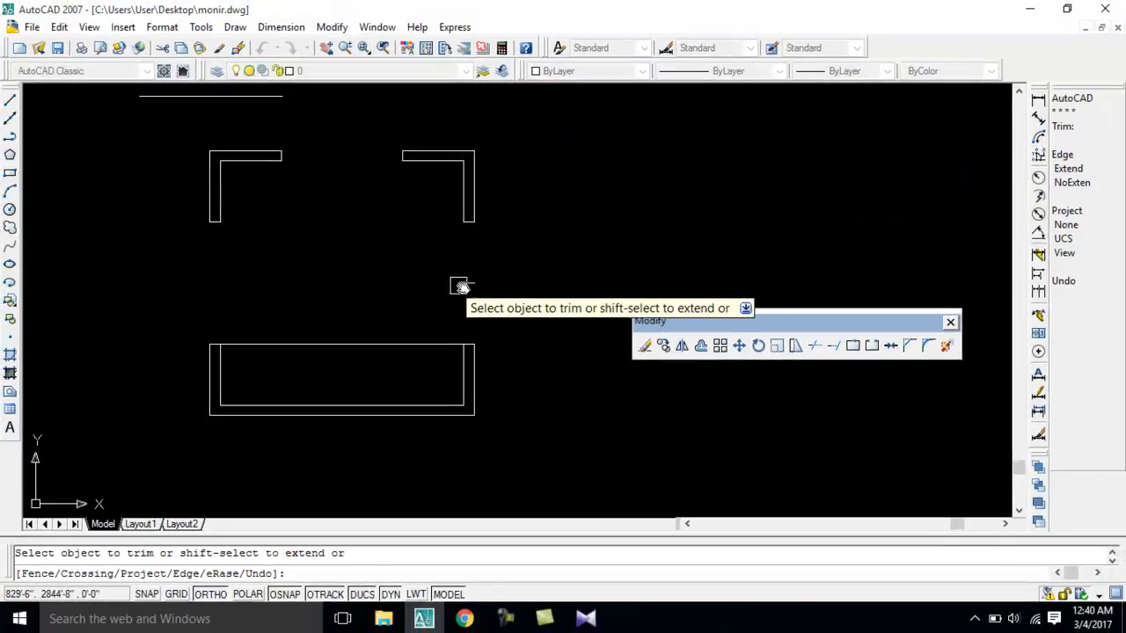
# - Erase the leftover short line in the right wall's opening and trim the lower offset line spanning the room between the side walls
pyautogui.press('Escape')
pyautogui.click(475, 286)
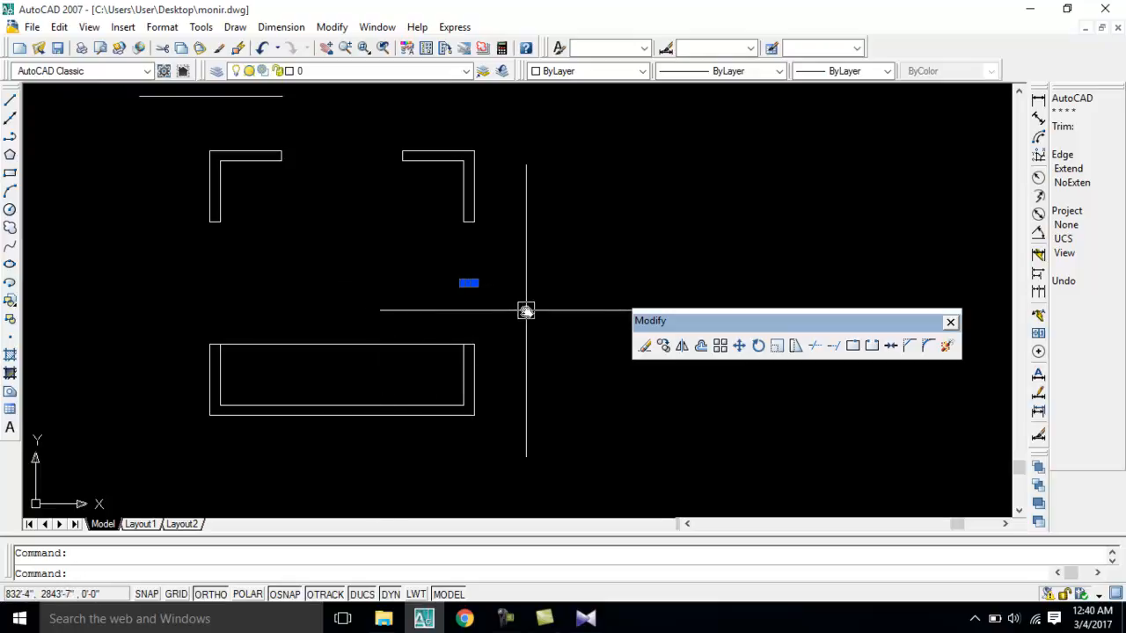
pyautogui.press('Delete')
pyautogui.write('tr')
pyautogui.press('Return')
pyautogui.press('Return')
pyautogui.click(424, 322)
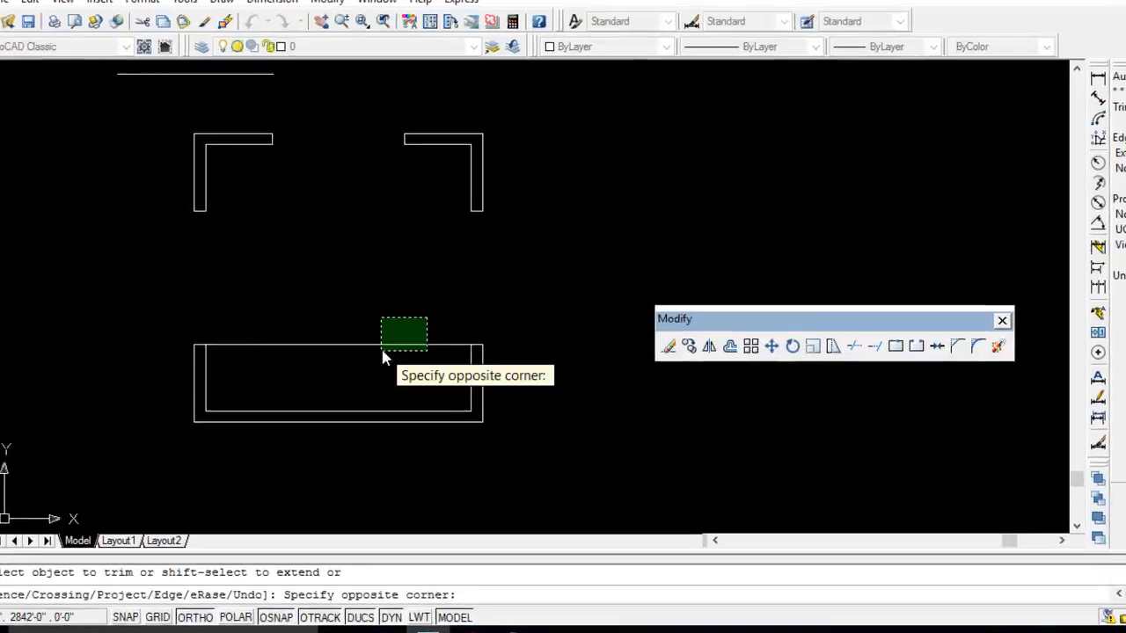
pyautogui.click(348, 371)
pyautogui.moveTo(366, 306); pyautogui.dragTo(394, 315, button='middle')
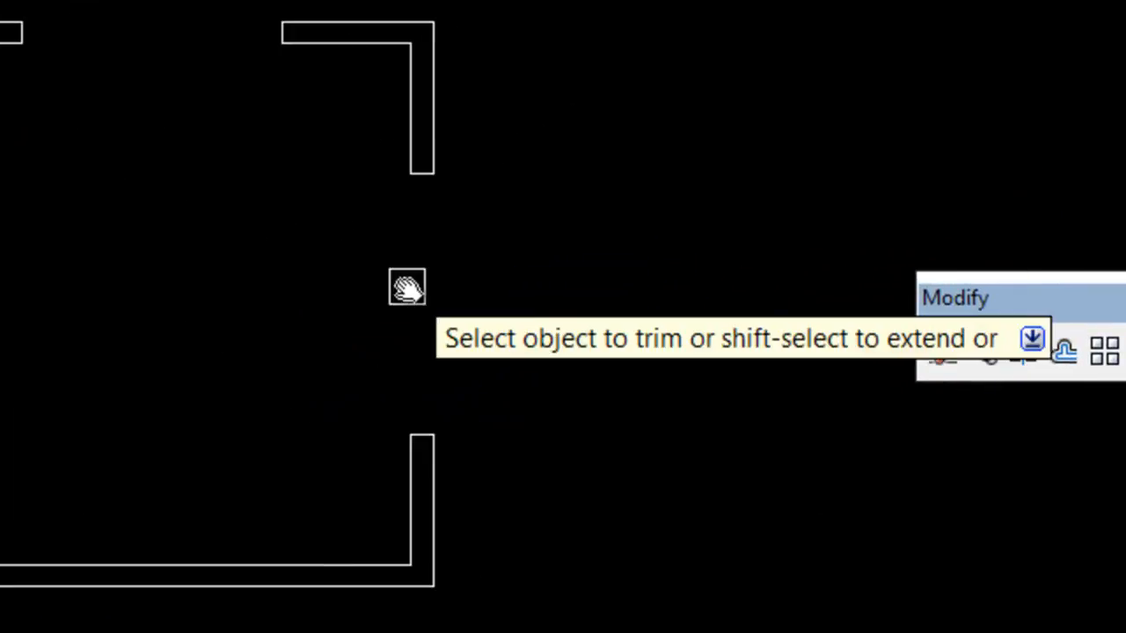
pyautogui.moveTo(116, 198)
pyautogui.mouseDown(button='middle')
pyautogui.moveTo(181, 153)
pyautogui.moveTo(289, 186)
pyautogui.moveTo(306, 209)
pyautogui.moveTo(302, 246)
pyautogui.moveTo(369, 271)
pyautogui.moveTo(387, 262)
pyautogui.mouseUp(button='middle')
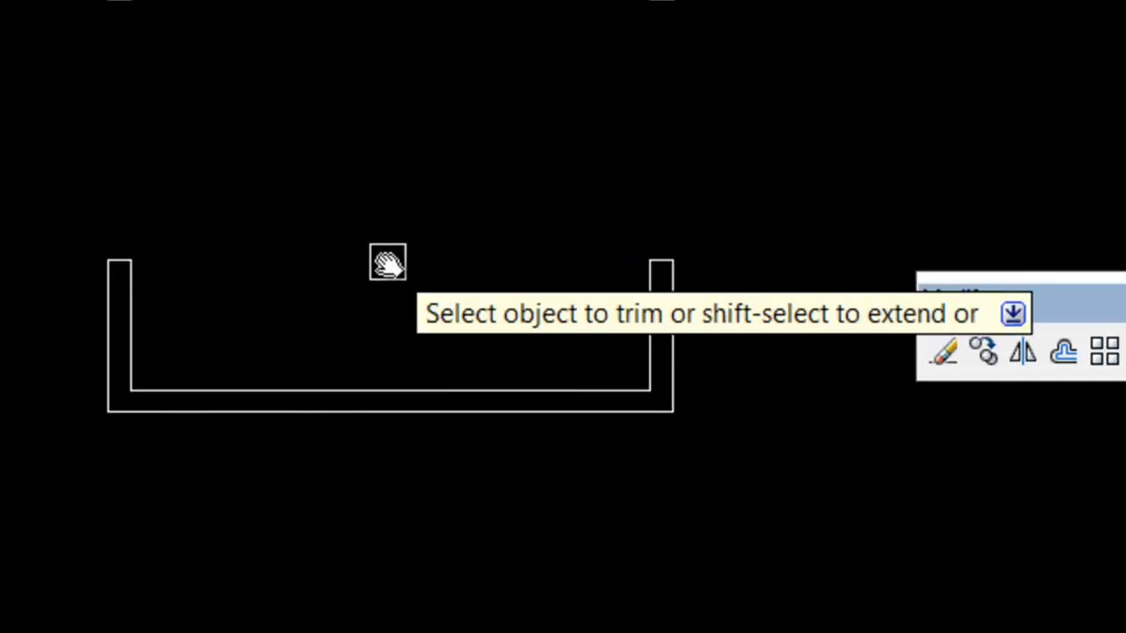
pyautogui.moveTo(495, 284); pyautogui.dragTo(405, 362, button='middle')
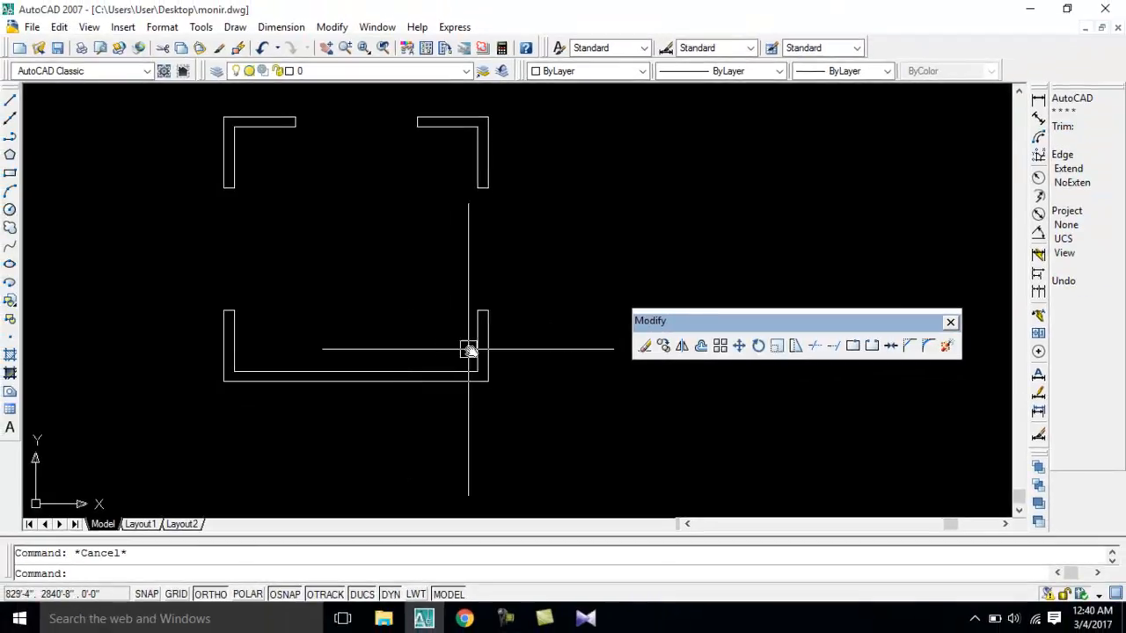
# - Extend the right wall's inner edge down to the lower wall's outer edge
pyautogui.scroll(4, 468, 349)
pyautogui.scroll(-3, 453, 350)
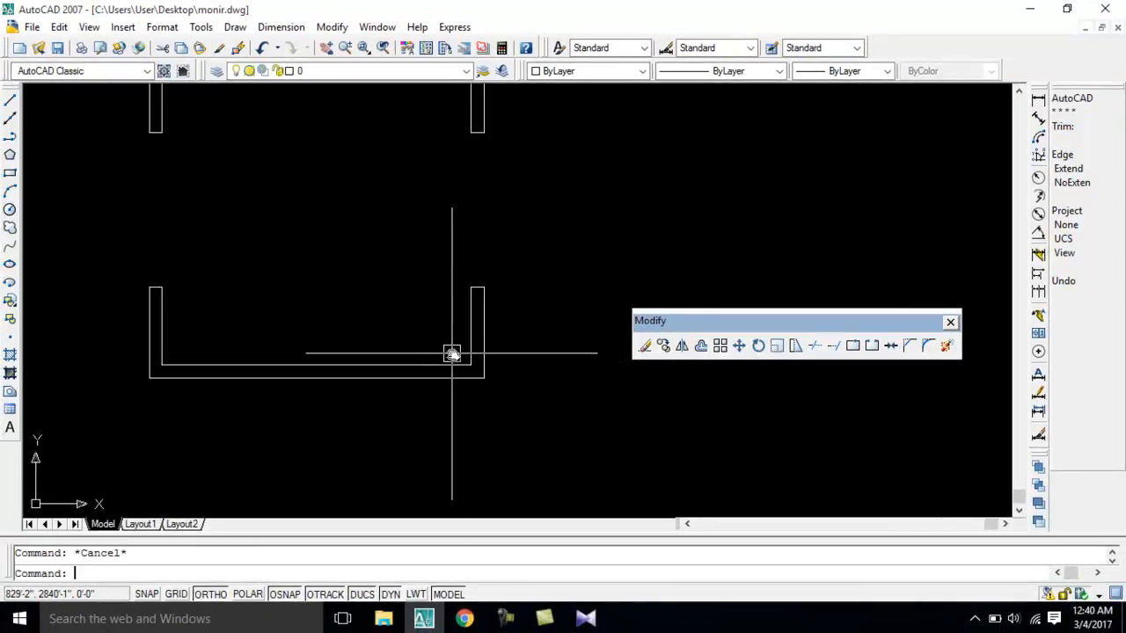
pyautogui.write('e')
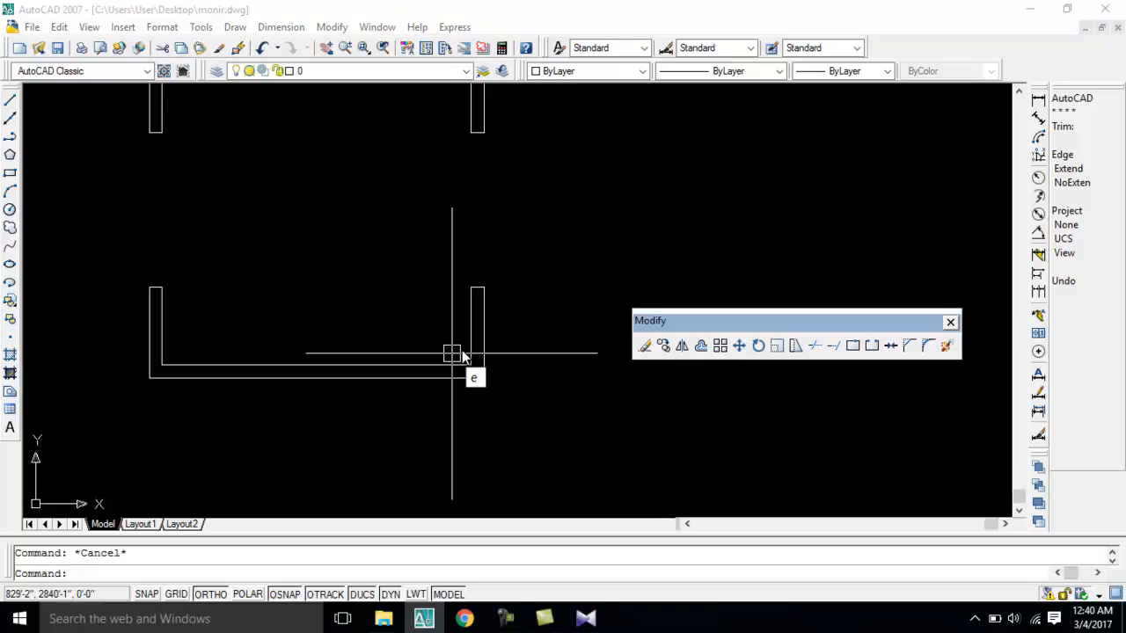
pyautogui.moveTo(463, 355)
pyautogui.mouseDown(button='middle')
pyautogui.moveTo(463, 316)
pyautogui.moveTo(385, 337)
pyautogui.moveTo(390, 312)
pyautogui.moveTo(425, 286)
pyautogui.mouseUp(button='middle')
pyautogui.scroll(2, 465, 317)
pyautogui.scroll(-2, 446, 305)
pyautogui.scroll(3, 430, 340)
pyautogui.scroll(-4, 448, 286)
pyautogui.scroll(2, 431, 306)
pyautogui.write('e')
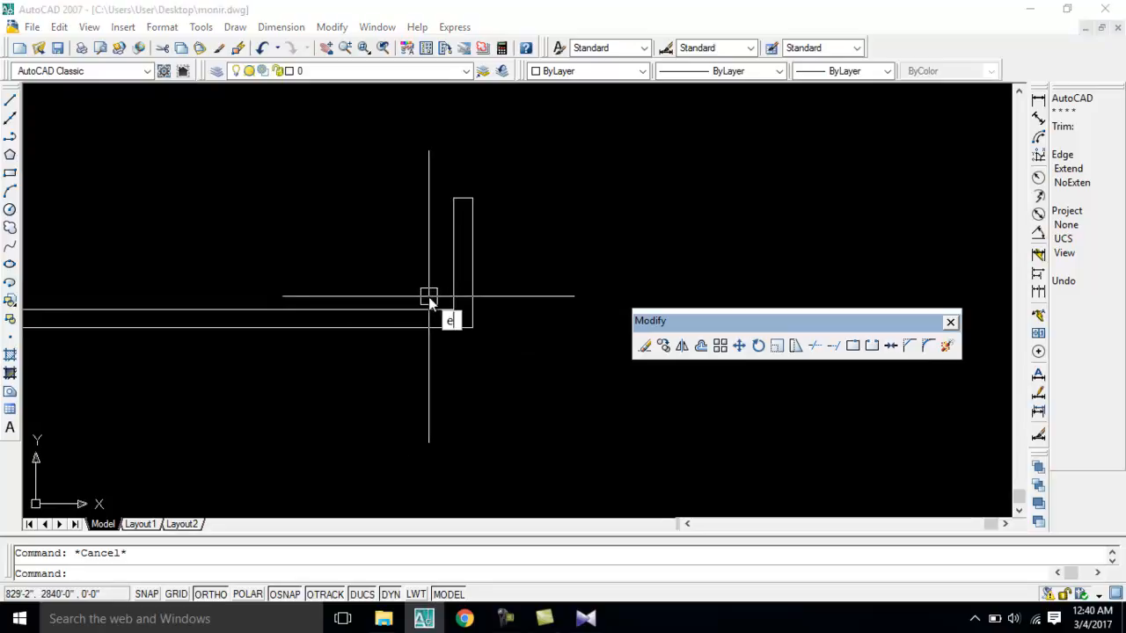
pyautogui.write('x')
pyautogui.press('Return')
pyautogui.press('Return')
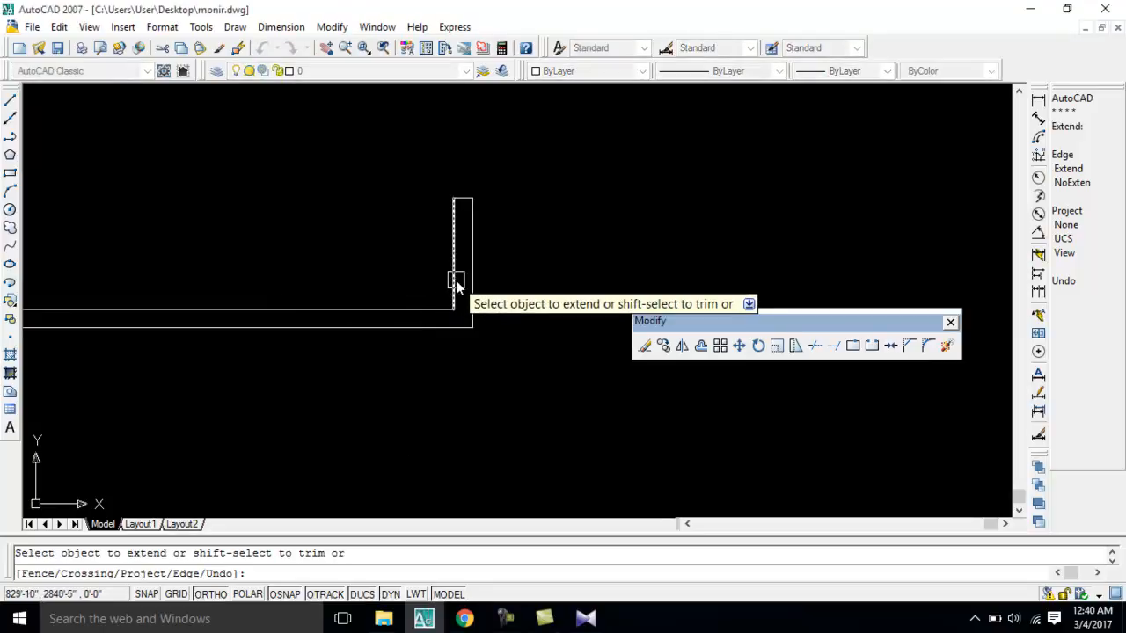
pyautogui.click(455, 282)
pyautogui.press('Escape')
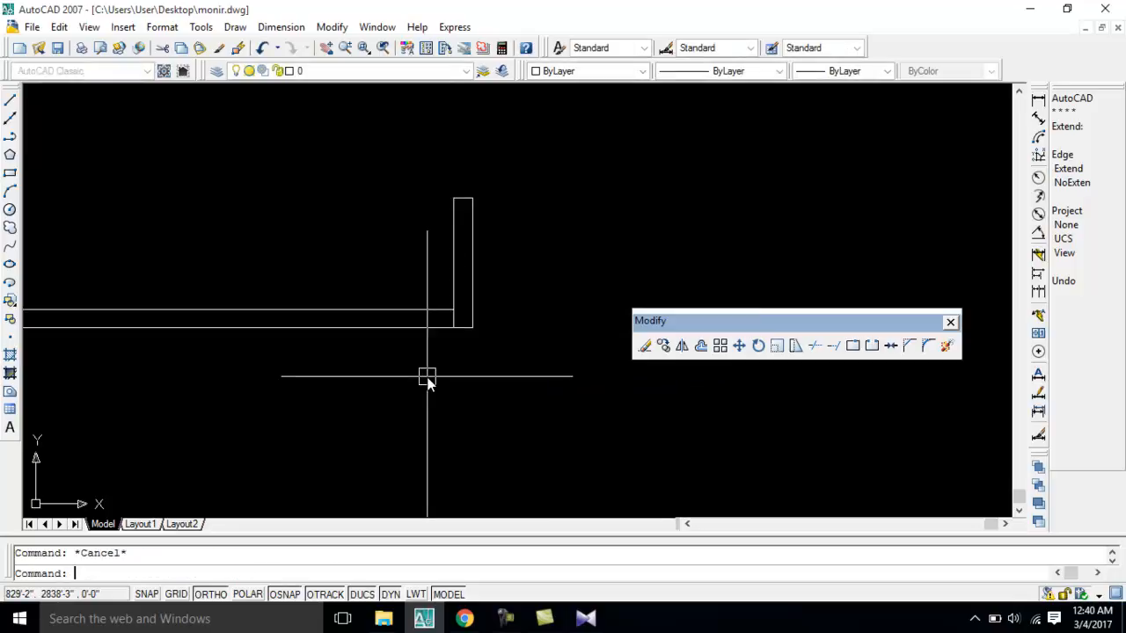
# - Offset the extended inner edge of the right wall by 40 toward the room's interior
pyautogui.write('o')
pyautogui.press('Return')
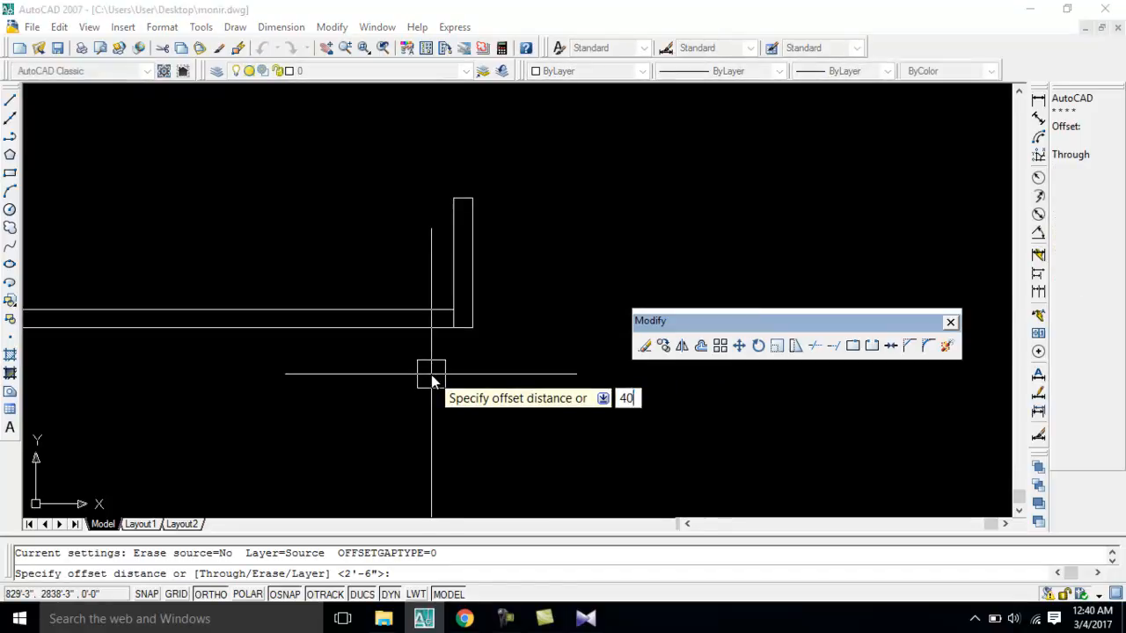
pyautogui.press('Return')
pyautogui.scroll(1, 445, 316)
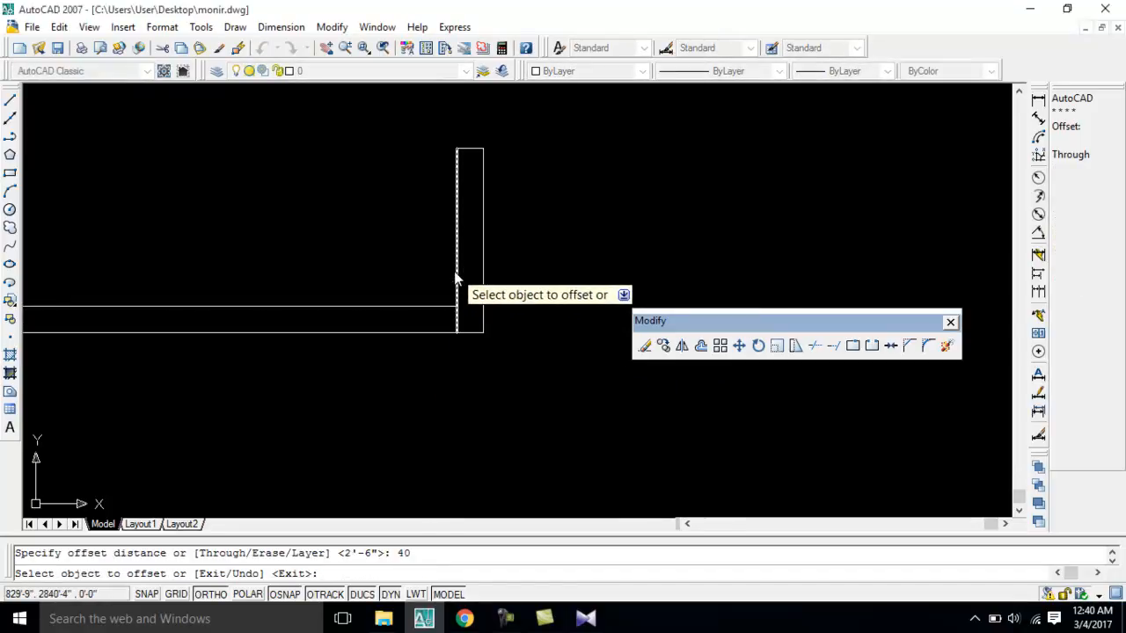
pyautogui.click(455, 273)
pyautogui.click(184, 282)
pyautogui.scroll(-1, 290, 290)
pyautogui.press('Escape')
pyautogui.press('Escape')
# - Trim the lower wall's edges between the offset line and the right wall, and the offset line's surplus above the wall, for a door opening
pyautogui.write('tr')
pyautogui.press('Return')
pyautogui.press('Return')
pyautogui.click(309, 289)
pyautogui.click(284, 374)
pyautogui.click(282, 272)
pyautogui.click(231, 228)
pyautogui.scroll(-3, 259, 260)
pyautogui.moveTo(285, 329); pyautogui.dragTo(312, 350, button='middle')
pyautogui.press('Escape')
pyautogui.press('Escape')
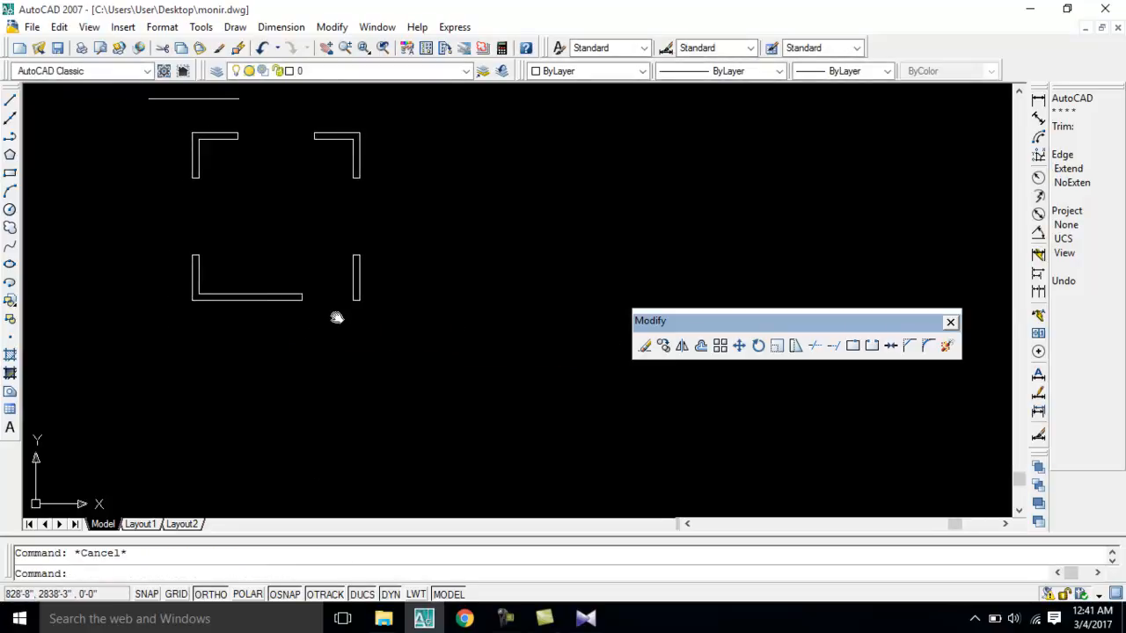
# - Make the window layer current
pyautogui.moveTo(324, 255)
pyautogui.mouseDown(button='middle')
pyautogui.moveTo(372, 284)
pyautogui.moveTo(364, 295)
pyautogui.mouseUp(button='middle')
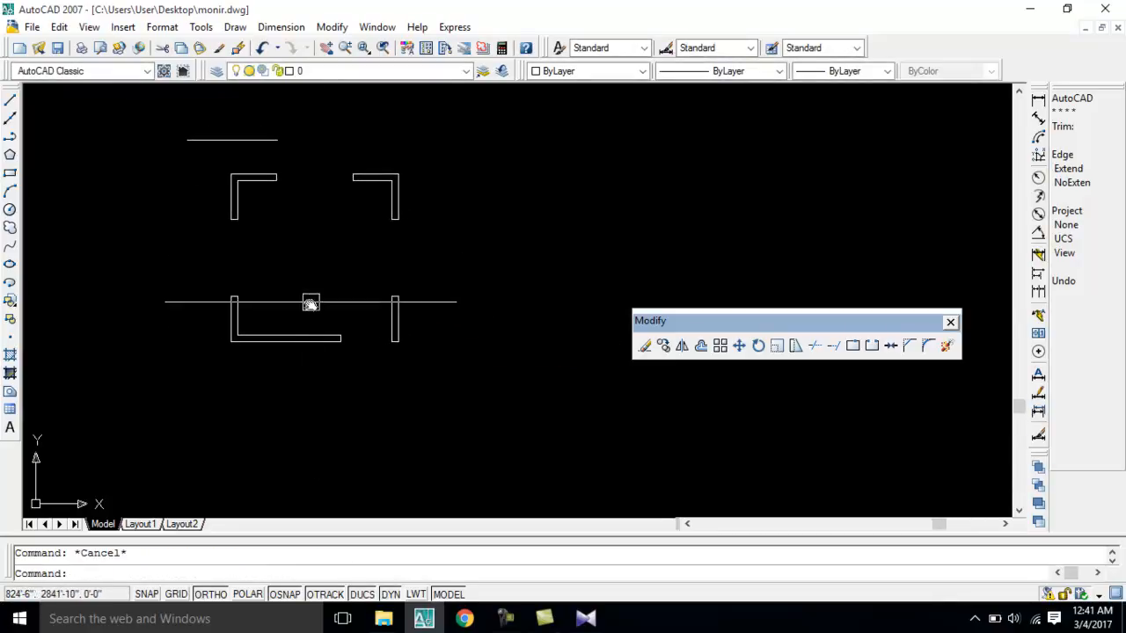
pyautogui.moveTo(287, 219)
pyautogui.mouseDown(button='middle')
pyautogui.moveTo(311, 249)
pyautogui.moveTo(310, 274)
pyautogui.mouseUp(button='middle')
pyautogui.scroll(3, 311, 249)
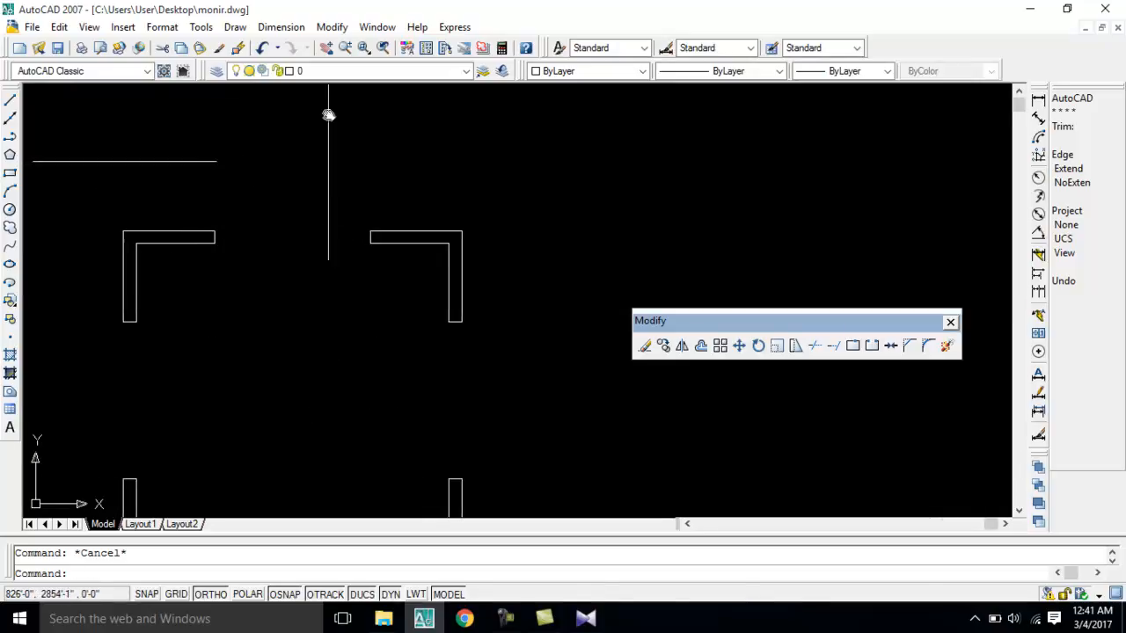
pyautogui.click(369, 72)
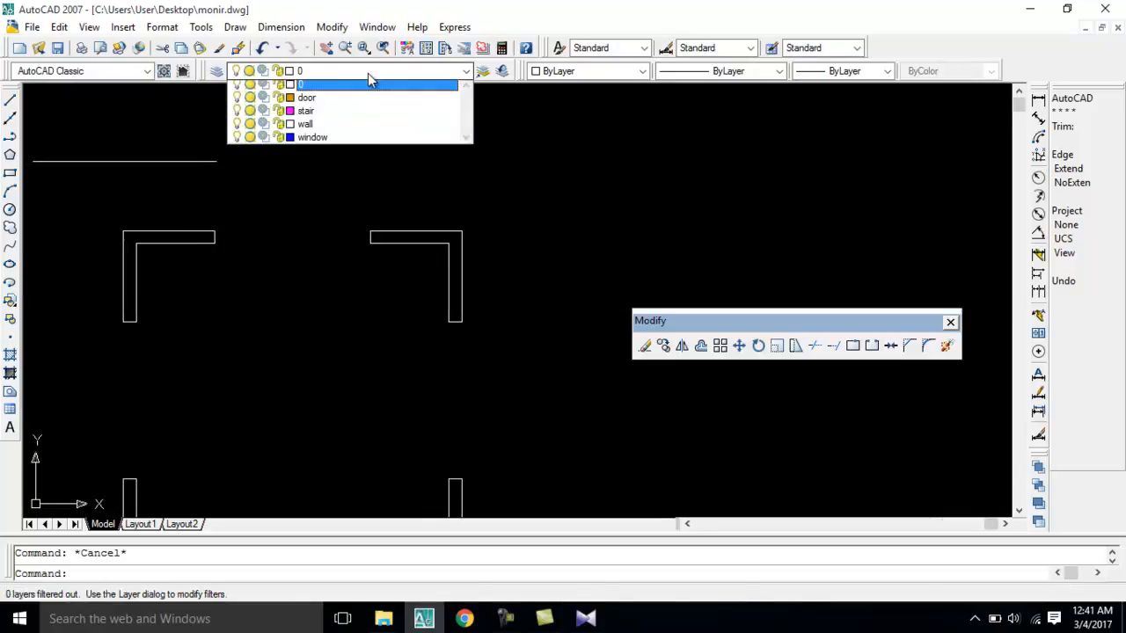
pyautogui.click(350, 143)
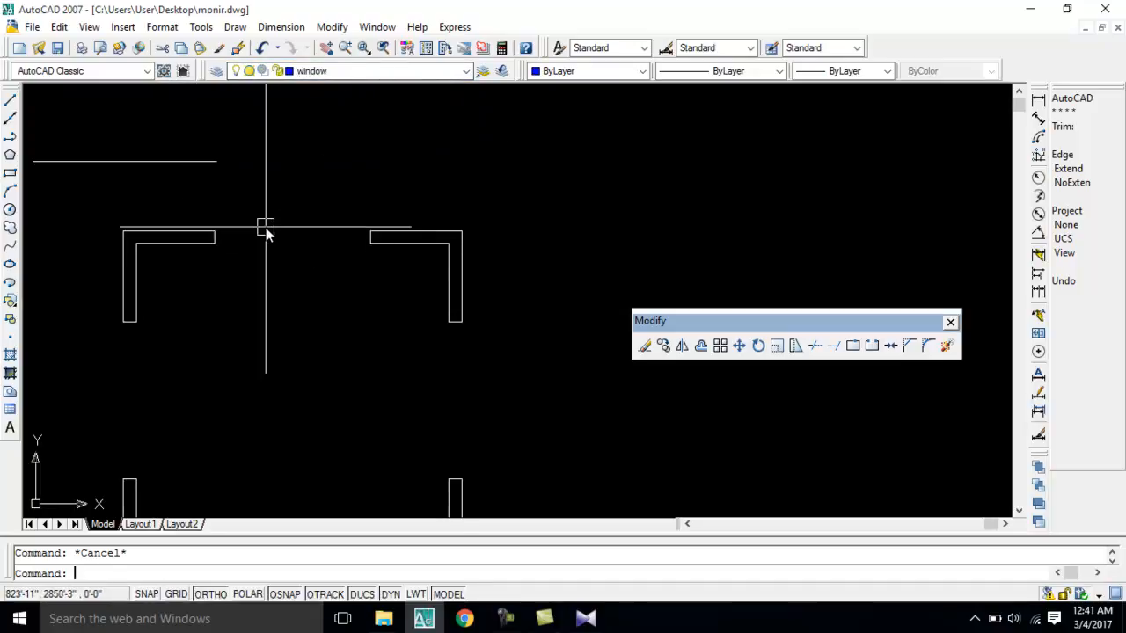
# - Draw a window line across the upper wall's opening between the inner corners of the two wall ends
pyautogui.write('l')
pyautogui.press('Return')
pyautogui.scroll(3, 226, 257)
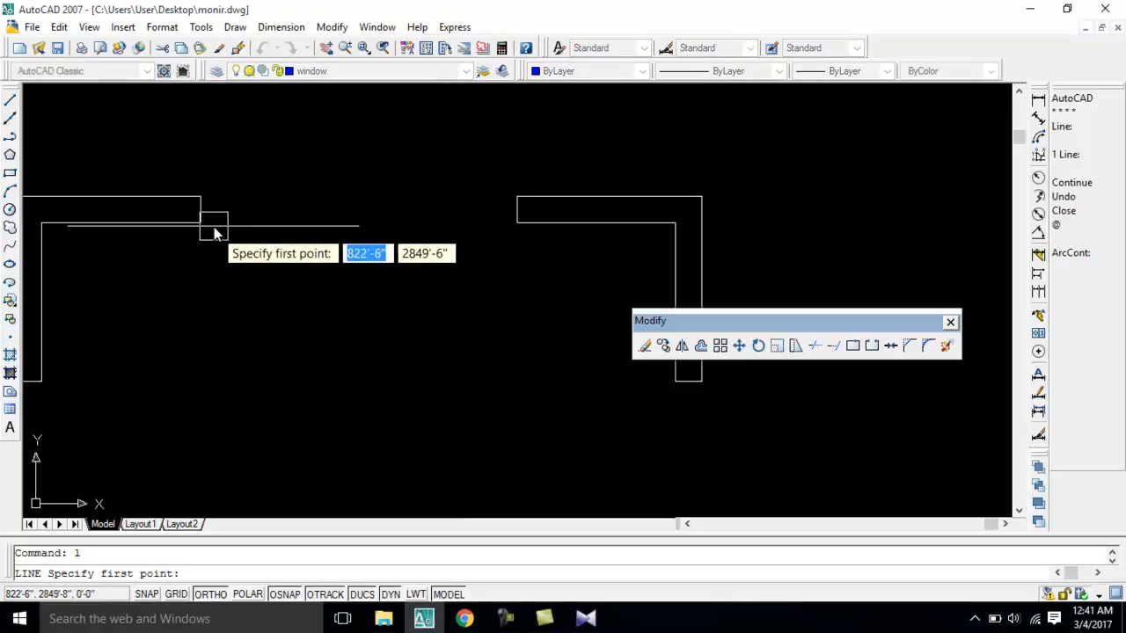
pyautogui.click(201, 222)
pyautogui.click(518, 224)
pyautogui.press('Return')
# - Draw a second window line across the upper wall's opening between the outer corners of the two wall ends
pyautogui.scroll(3, 525, 201)
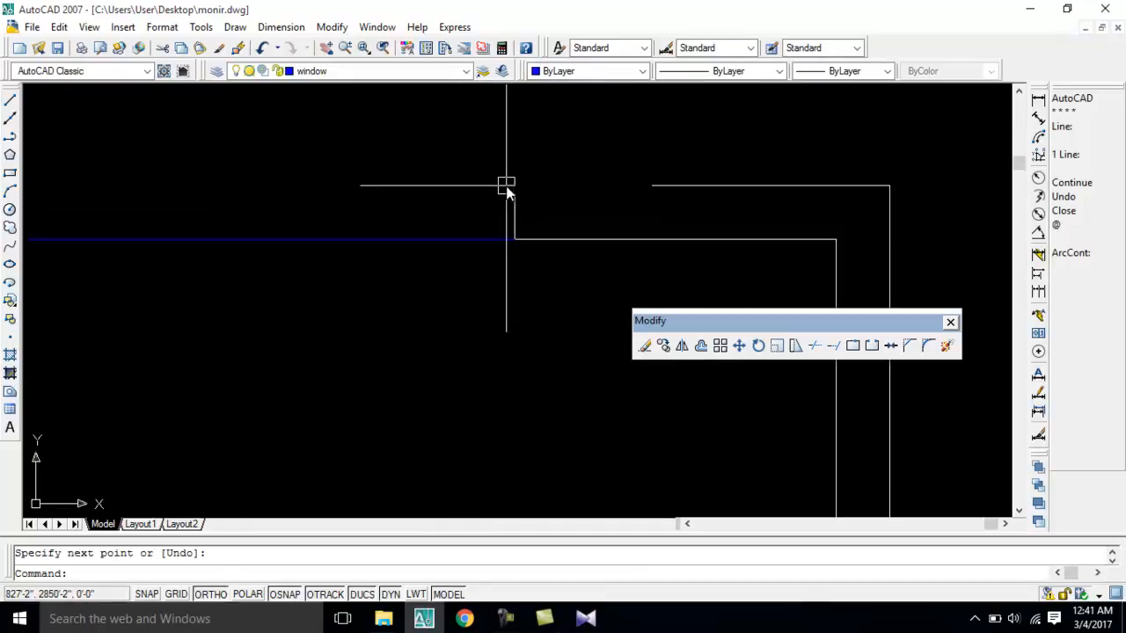
pyautogui.press('Return')
pyautogui.click(515, 187)
pyautogui.moveTo(326, 211); pyautogui.dragTo(465, 212, button='middle')
pyautogui.scroll(-2, 255, 229)
pyautogui.moveTo(224, 227); pyautogui.dragTo(307, 223, button='middle')
pyautogui.scroll(3, 185, 195)
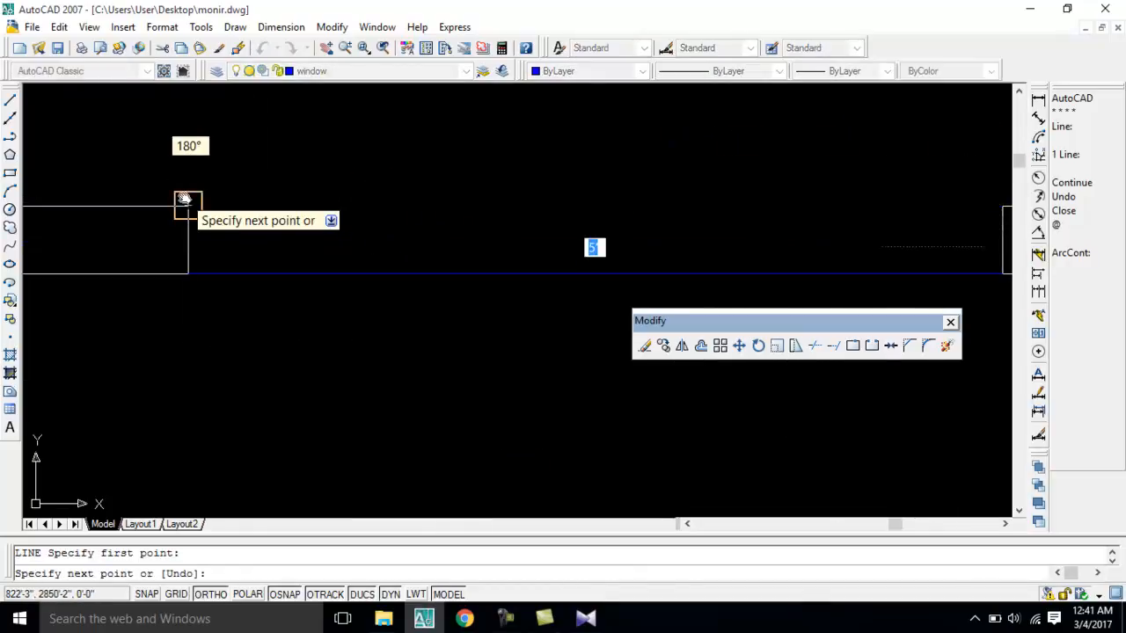
pyautogui.click(185, 199)
pyautogui.press('Return')
# - Draw a vertical window line across the left wall's opening from its upper wall end to its lower wall end
pyautogui.scroll(-6, 208, 249)
pyautogui.moveTo(207, 253); pyautogui.dragTo(258, 214, button='middle')
pyautogui.scroll(-4, 226, 279)
pyautogui.scroll(5, 204, 308)
pyautogui.scroll(3, 178, 302)
pyautogui.press('Return')
pyautogui.click(176, 201)
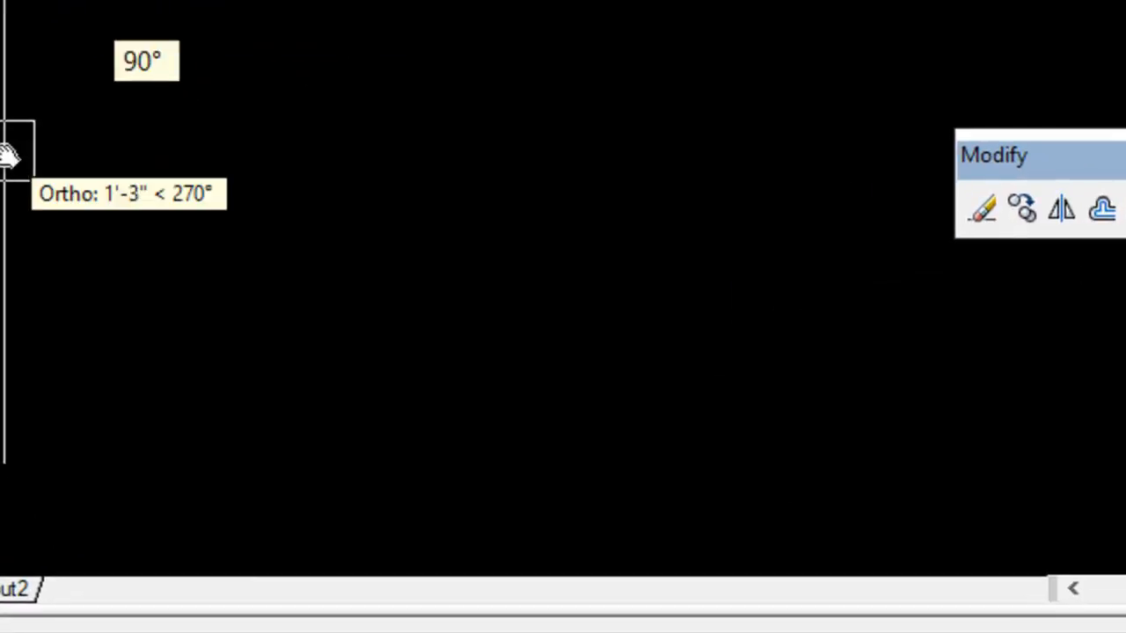
pyautogui.scroll(-3, 18, 141)
pyautogui.click(49, 330)
pyautogui.press('Return')
# - Start another window line for the left wall's opening at the upper wall end
pyautogui.scroll(3, 99, 123)
pyautogui.moveTo(102, 99); pyautogui.dragTo(137, 256, button='middle')
pyautogui.press('Return')
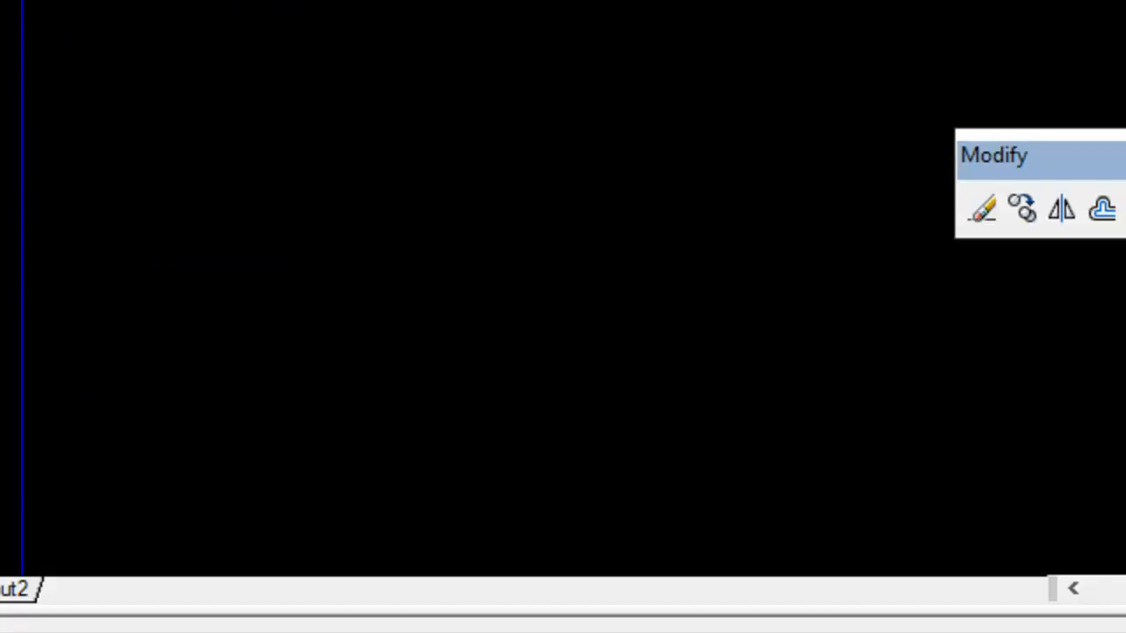